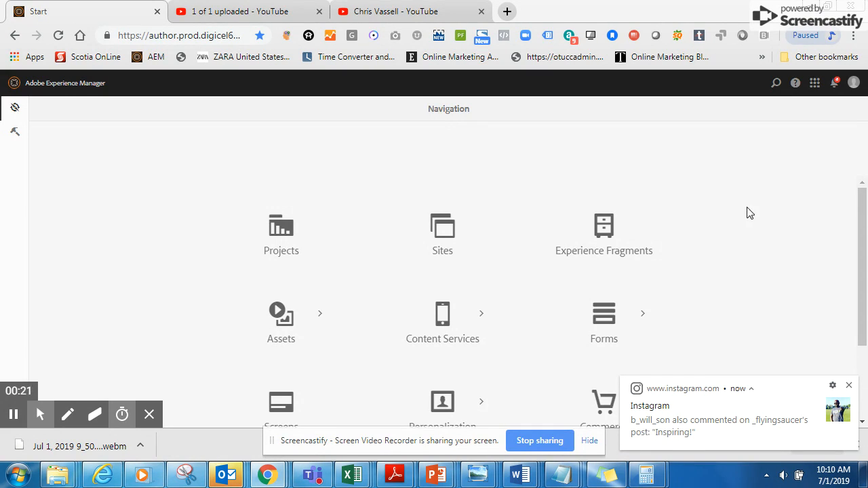
# Step: Open the Sites console, select the Digicel site and collapse its branch in the website tree
pyautogui.click(442, 205)
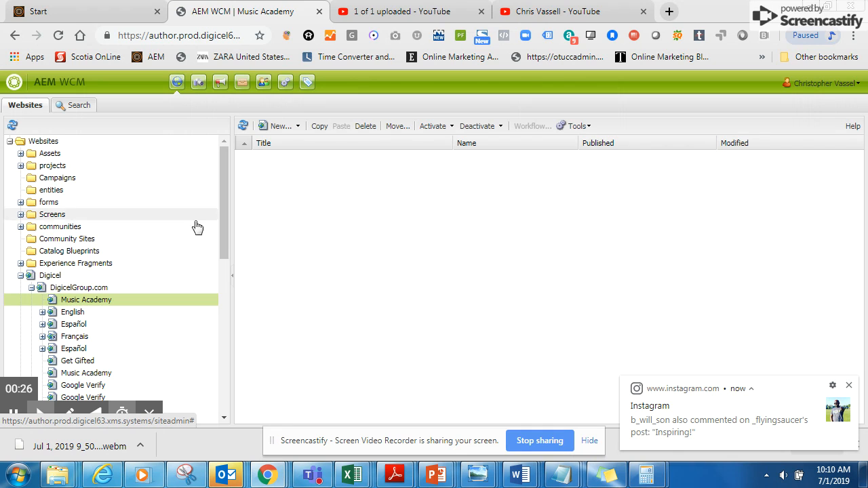
pyautogui.click(31, 277)
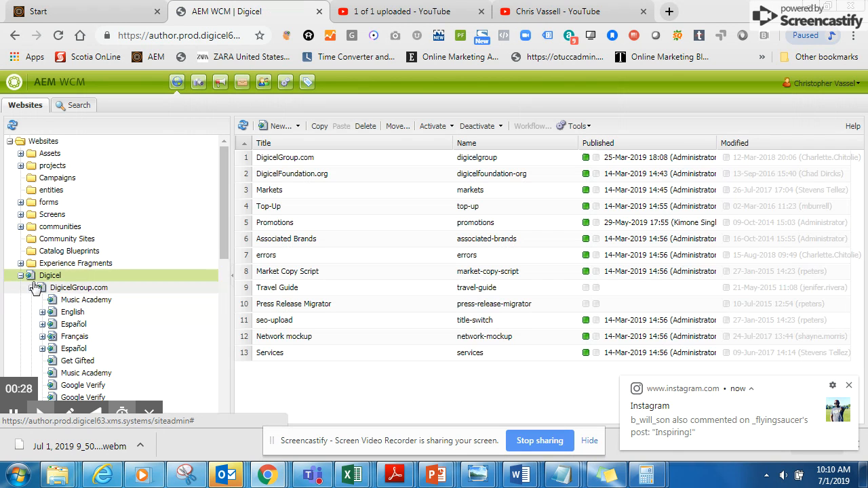
pyautogui.click(31, 288)
pyautogui.click(20, 275)
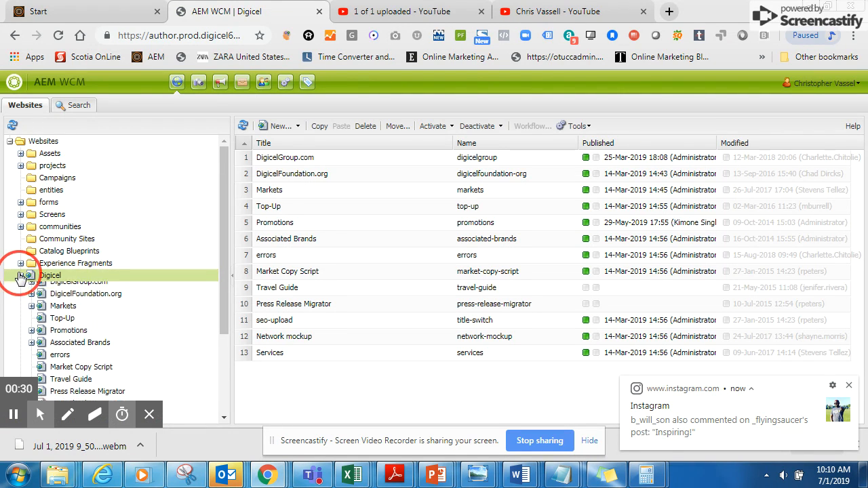
# Step: View the Digital Assets console and return to the Websites console
pyautogui.click(199, 83)
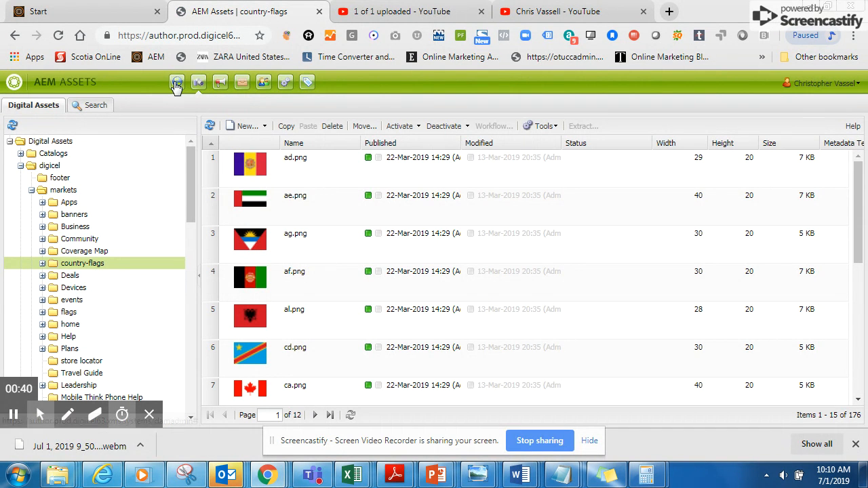
pyautogui.click(177, 85)
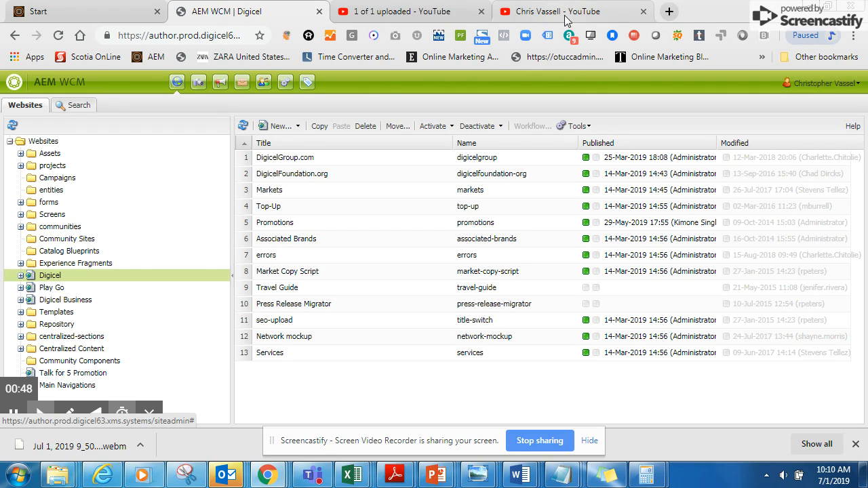
# Step: Open digiceljamaica.com in a new browser tab and go to its Nuff Data + Talk prepaid plan page
pyautogui.click(668, 13)
pyautogui.write('digicel')
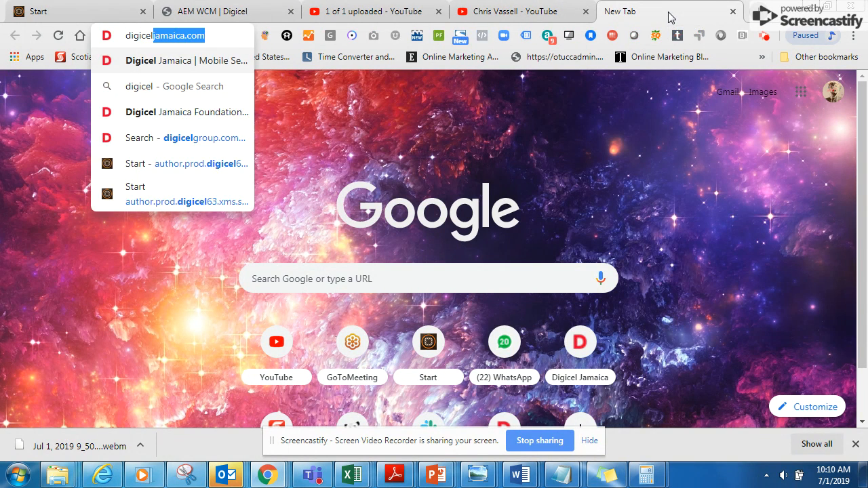
pyautogui.press('Return')
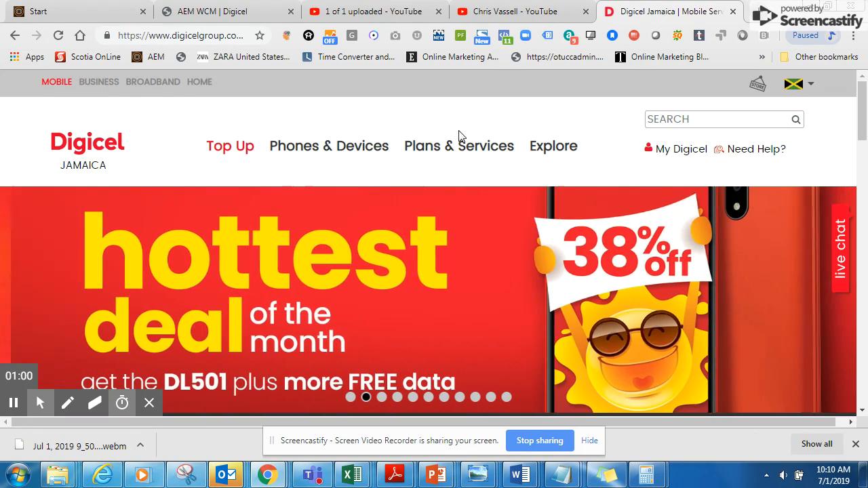
pyautogui.moveTo(238, 192)
pyautogui.moveTo(419, 144)
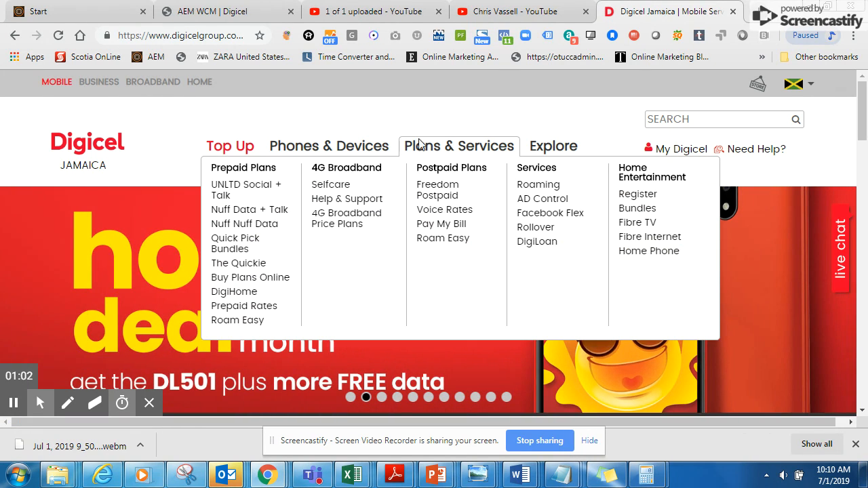
pyautogui.click(249, 210)
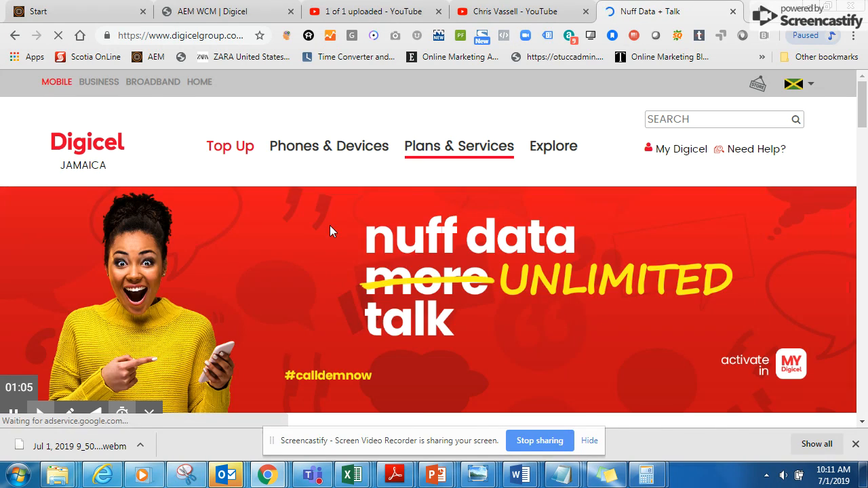
# Step: Examine the plans, add-ons and benefits tables on the Nuff Data + Talk page
pyautogui.moveTo(551, 144)
pyautogui.scroll(-4, 550, 165)
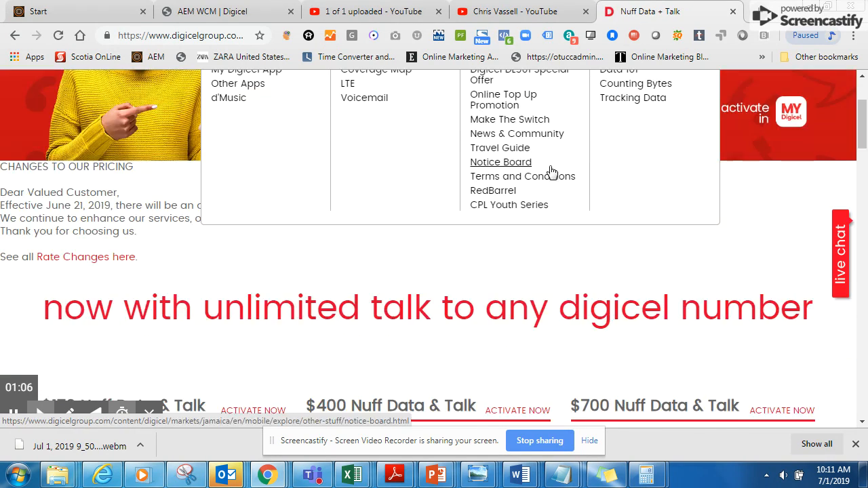
pyautogui.scroll(3, 554, 178)
pyautogui.scroll(-5, 557, 178)
pyautogui.scroll(-10, 622, 213)
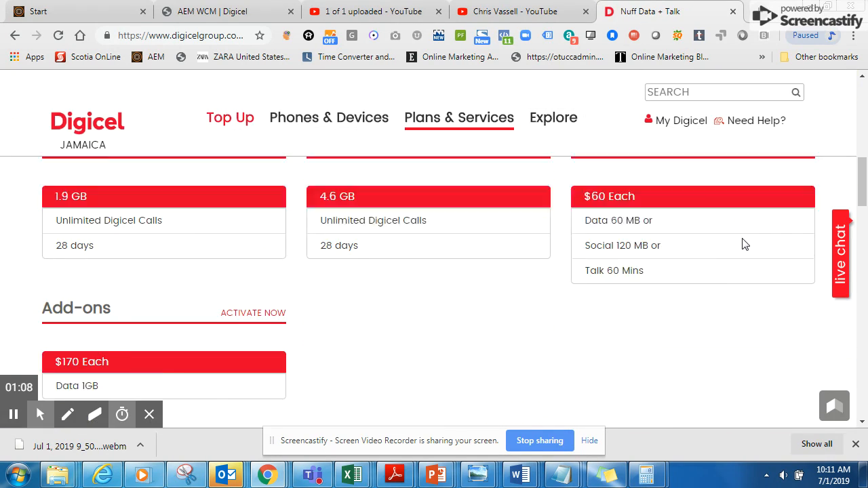
pyautogui.scroll(-3, 745, 245)
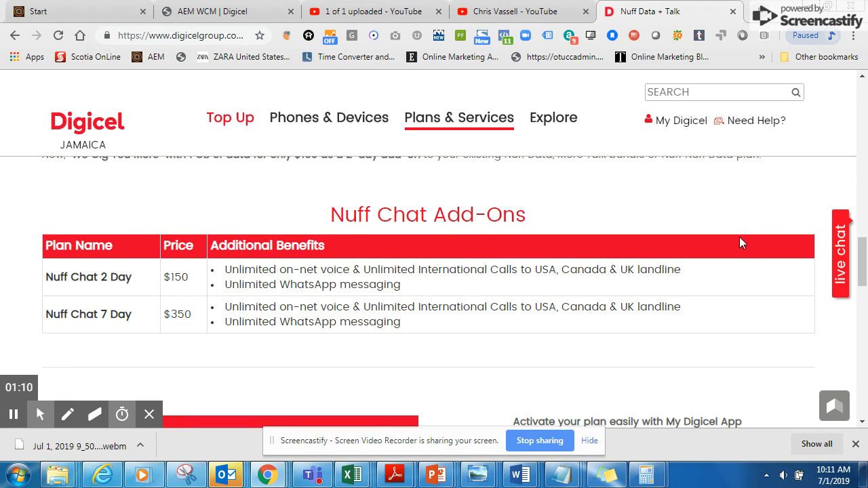
pyautogui.scroll(1, 724, 242)
pyautogui.scroll(-1, 719, 242)
pyautogui.scroll(-6, 713, 248)
pyautogui.scroll(8, 683, 223)
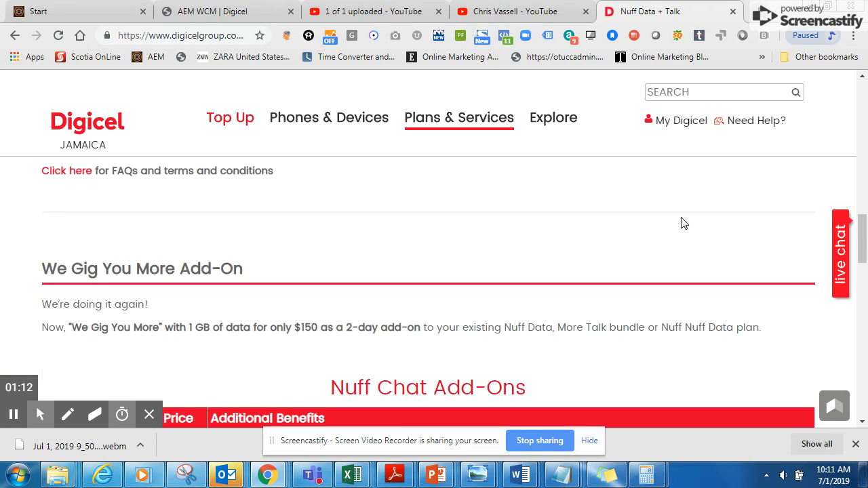
pyautogui.scroll(8, 683, 217)
# Step: Copy the Nuff Data + Talk page's address into a new Notepad document and select the path following the domain
pyautogui.click(237, 38)
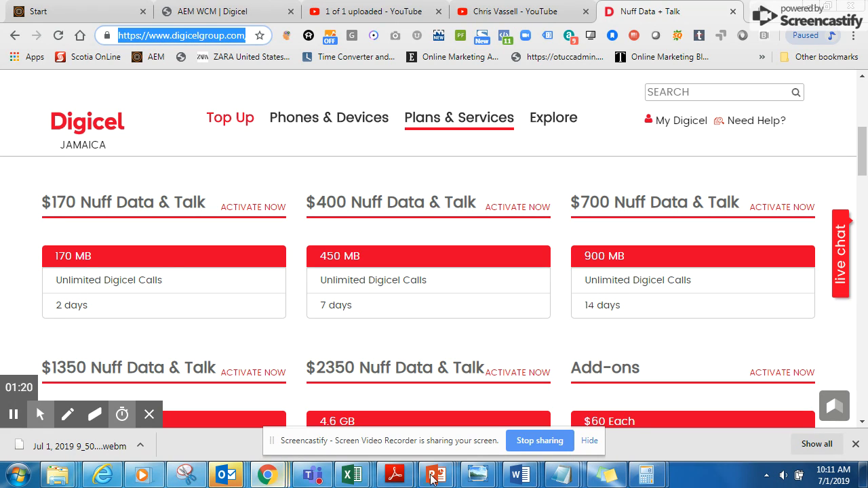
pyautogui.click(564, 478)
pyautogui.click(665, 387)
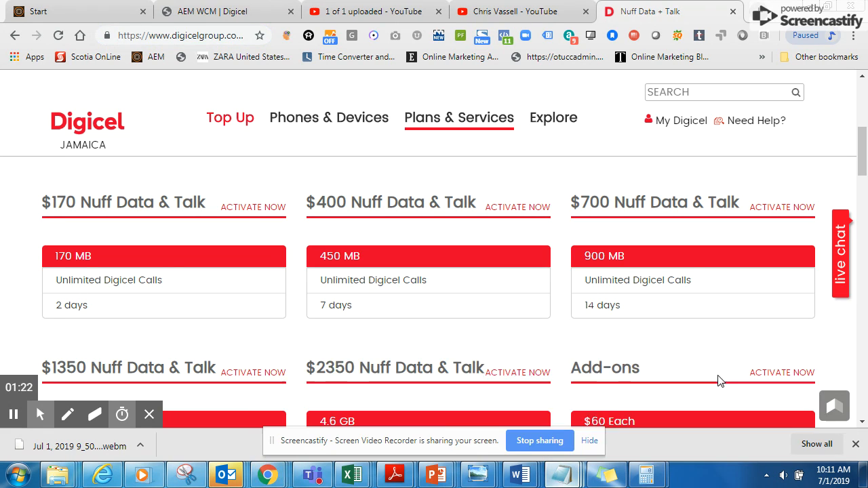
pyautogui.click(293, 280)
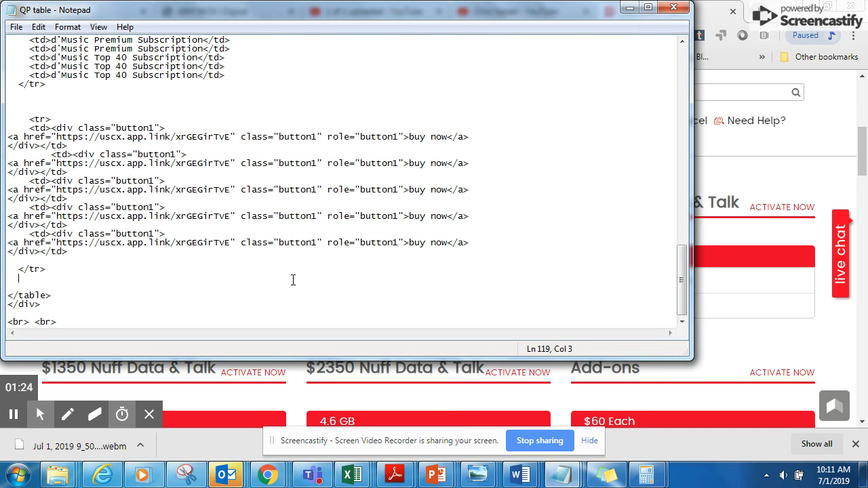
pyautogui.hotkey('ctrl', 'n')
pyautogui.write('https://www.digicelgroup.com/jm/en/mobile/plans-services/prepaid-plans/nuff-data-more-talk-plan.html')
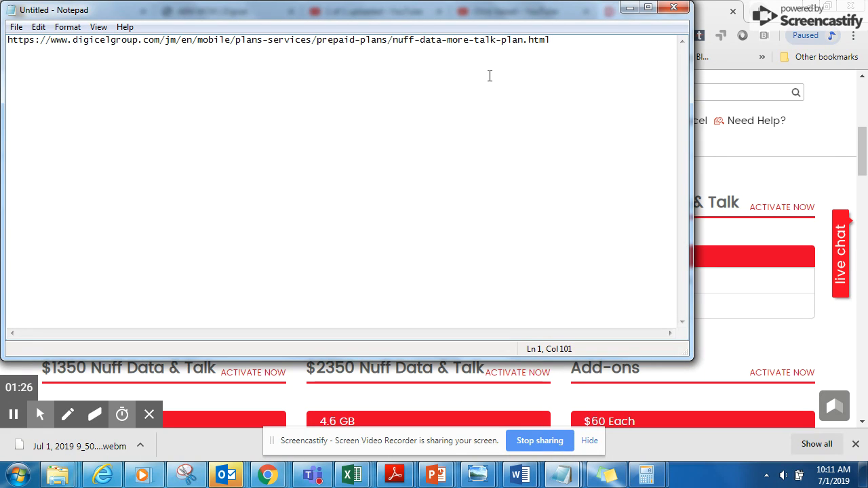
pyautogui.moveTo(550, 41); pyautogui.dragTo(159, 63)
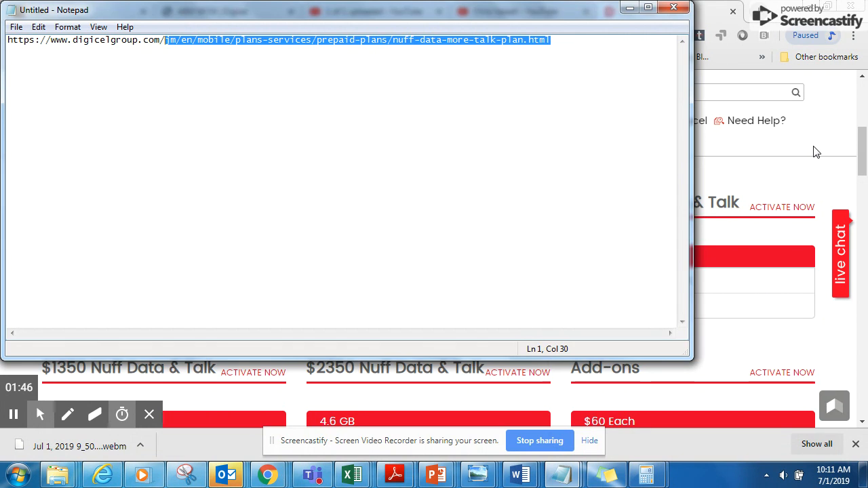
# Step: Switch to the AEM website tree and expand Digicel and its Markets branch
pyautogui.hotkey('alt', 'Tab')
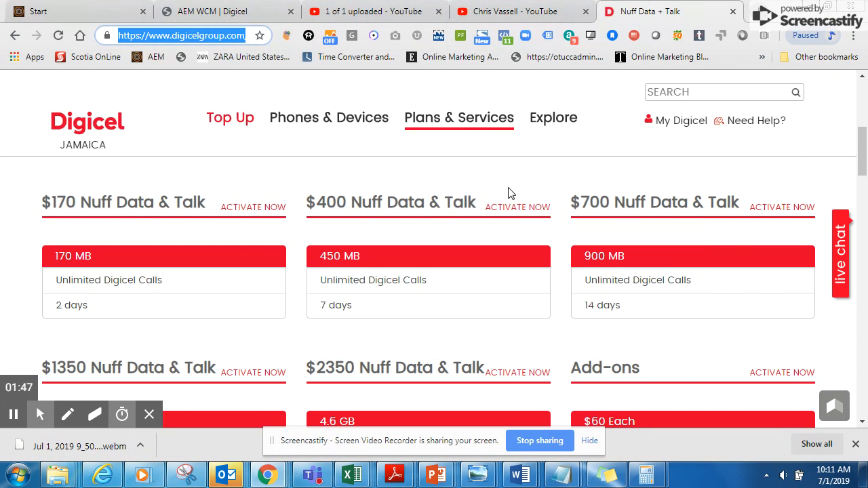
pyautogui.click(237, 8)
pyautogui.hotkey('alt', 'Tab')
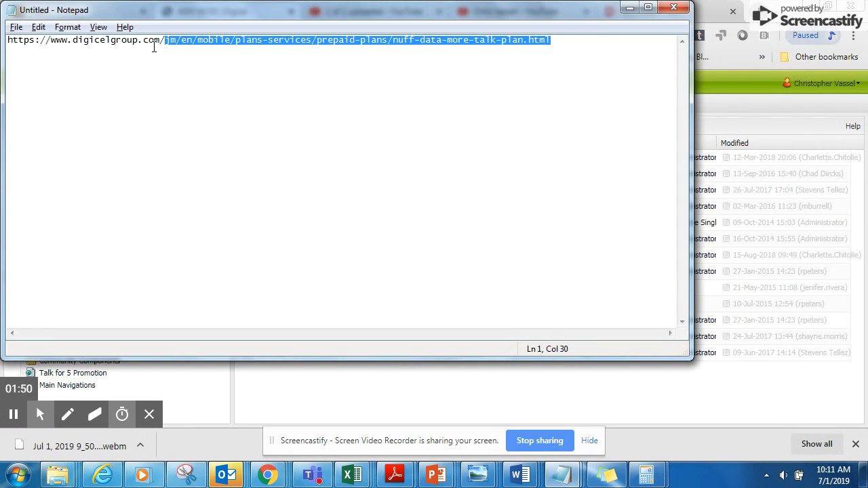
pyautogui.hotkey('alt', 'Tab')
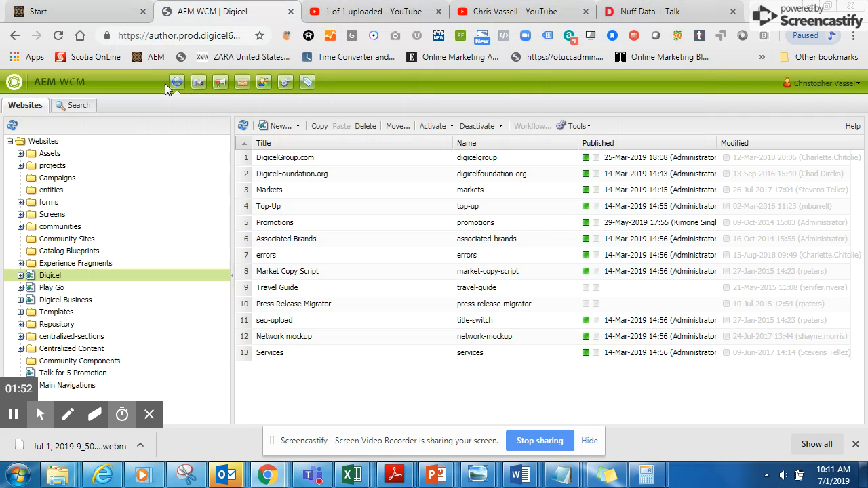
pyautogui.click(21, 276)
pyautogui.click(31, 312)
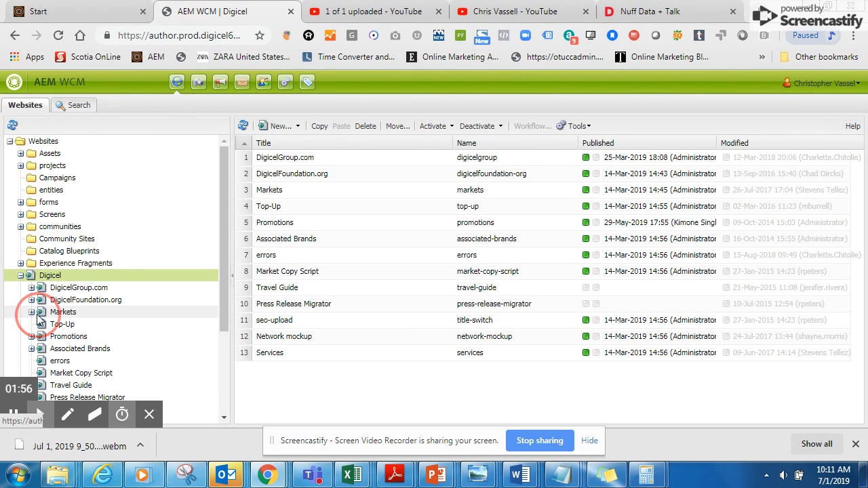
pyautogui.scroll(-1, 140, 208)
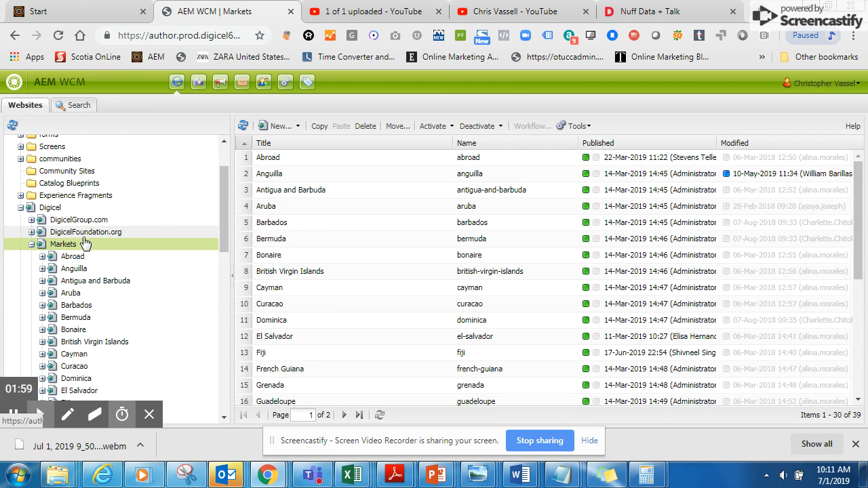
# Step: Check the country code in the Notepad address and open the Jamaica site under Markets in AEM
pyautogui.hotkey('alt', 'Tab')
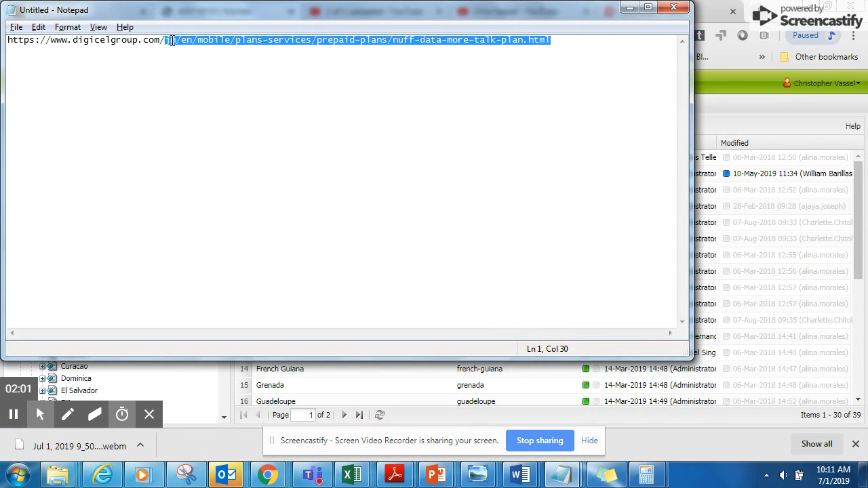
pyautogui.hotkey('alt', 'Tab')
pyautogui.click(32, 244)
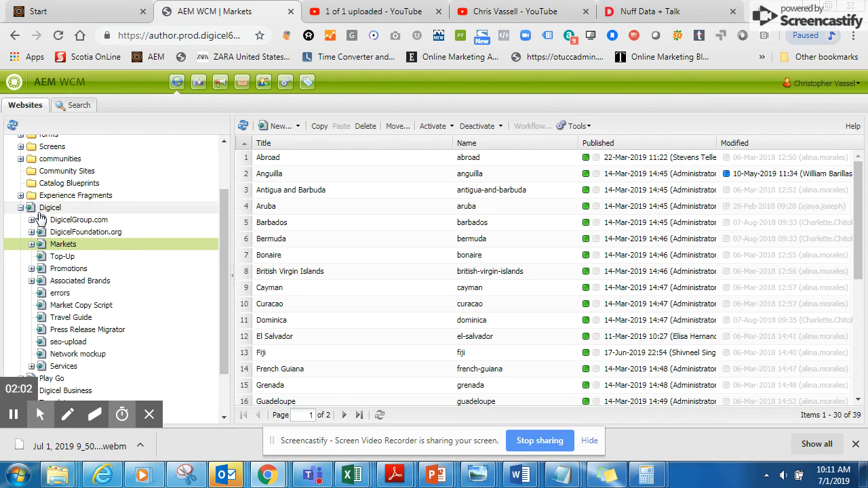
pyautogui.click(31, 244)
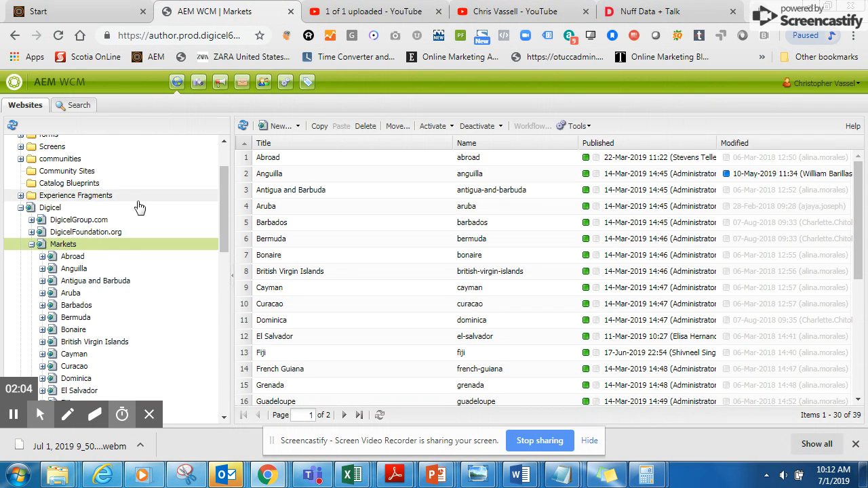
pyautogui.scroll(-3, 139, 208)
pyautogui.click(73, 341)
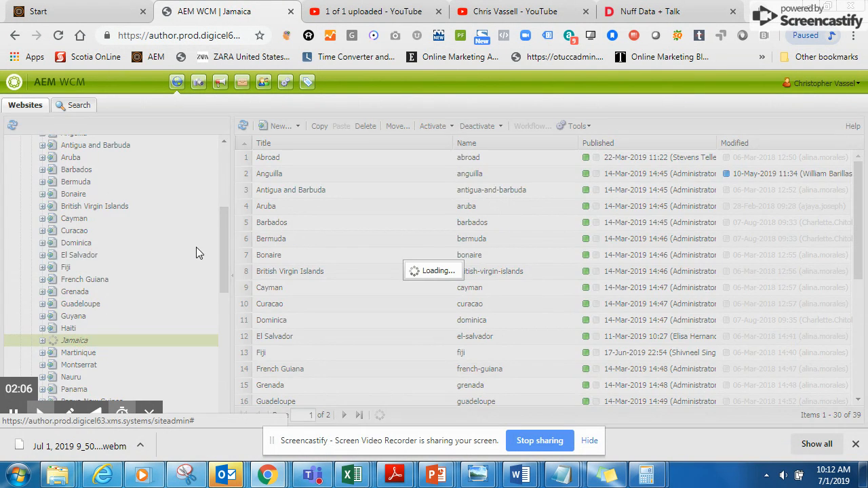
# Step: Check the language part of the Notepad address and open the English branch under Jamaica in AEM
pyautogui.hotkey('alt', 'Tab')
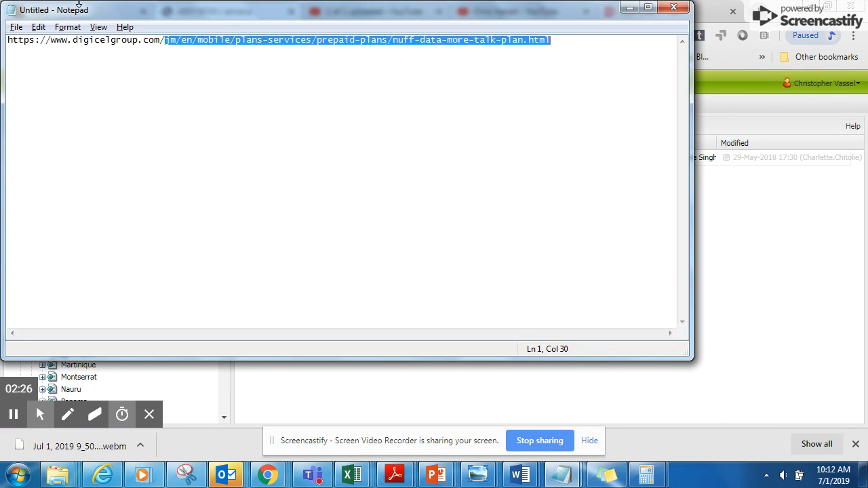
pyautogui.hotkey('alt', 'Tab')
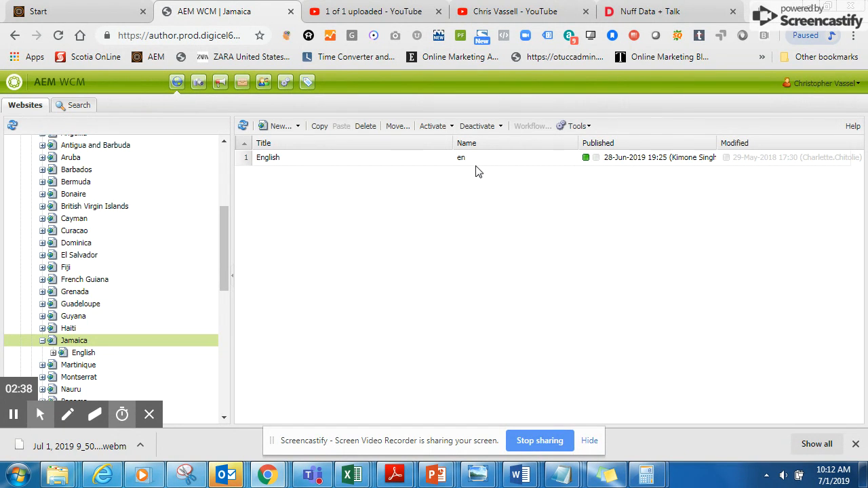
pyautogui.click(71, 352)
pyautogui.scroll(-2, 156, 308)
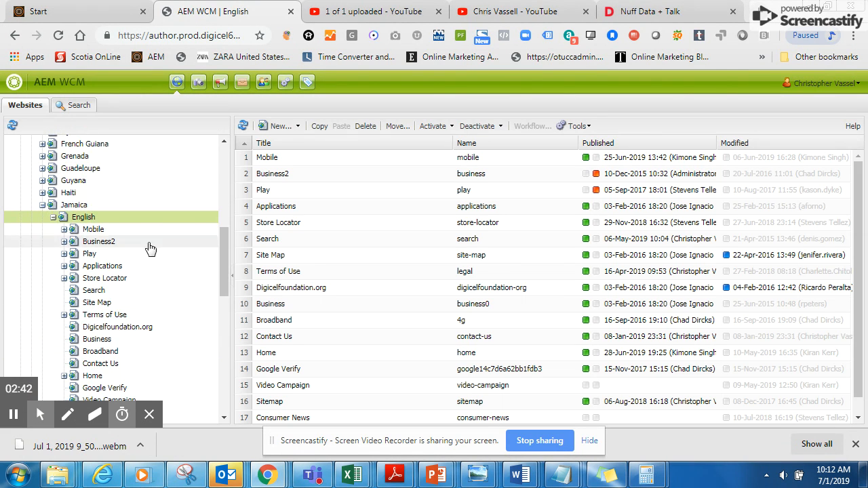
# Step: Compare the mobile part of the Notepad address with the pages under Jamaica's English branch in AEM
pyautogui.hotkey('alt', 'Tab')
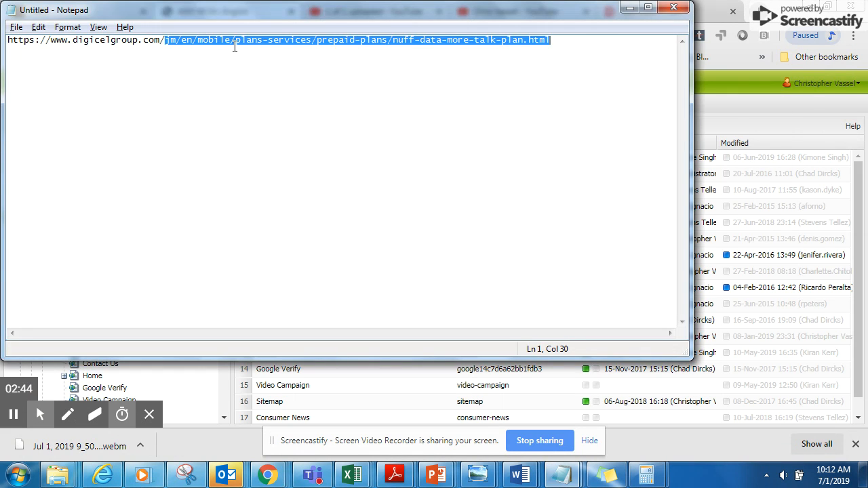
pyautogui.hotkey('alt', 'Tab')
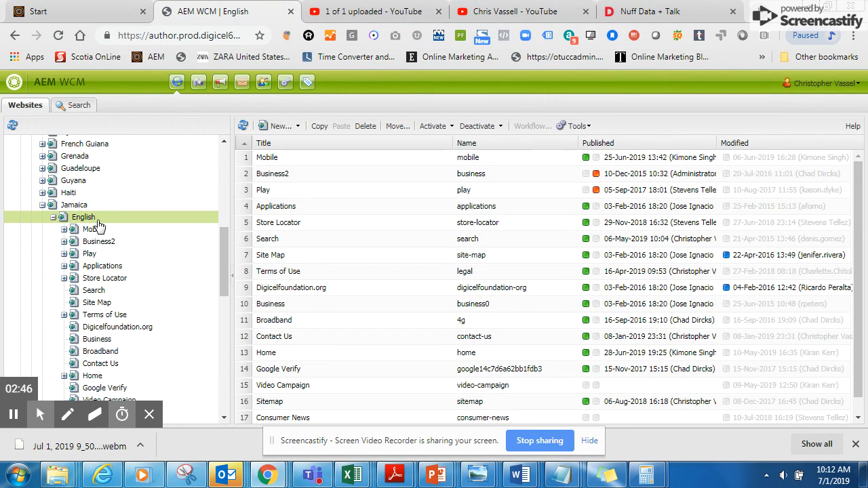
pyautogui.scroll(-1, 380, 164)
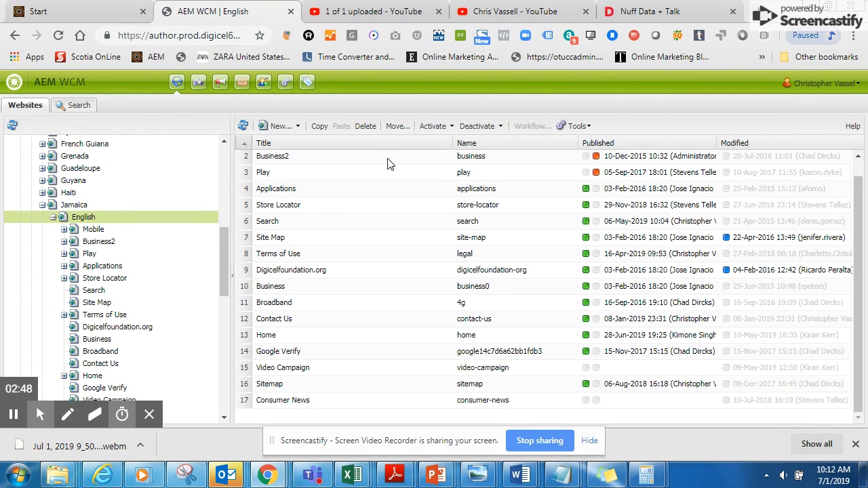
pyautogui.scroll(1, 332, 213)
pyautogui.moveTo(38, 415)
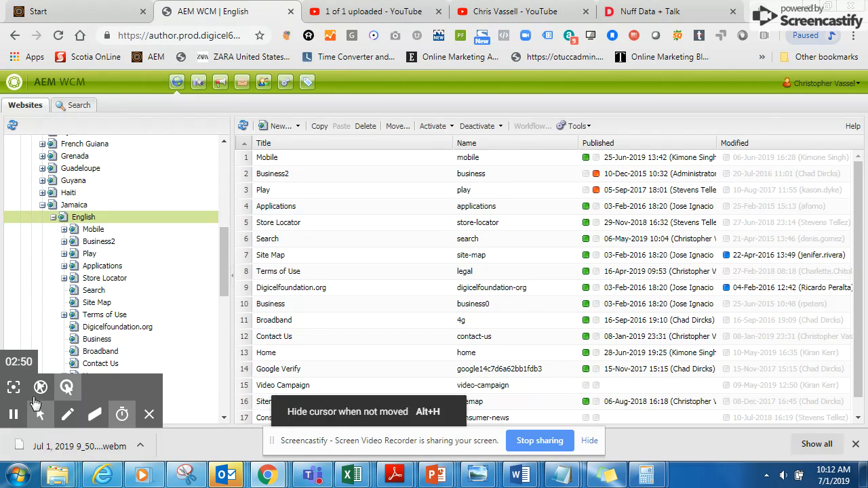
pyautogui.click(15, 388)
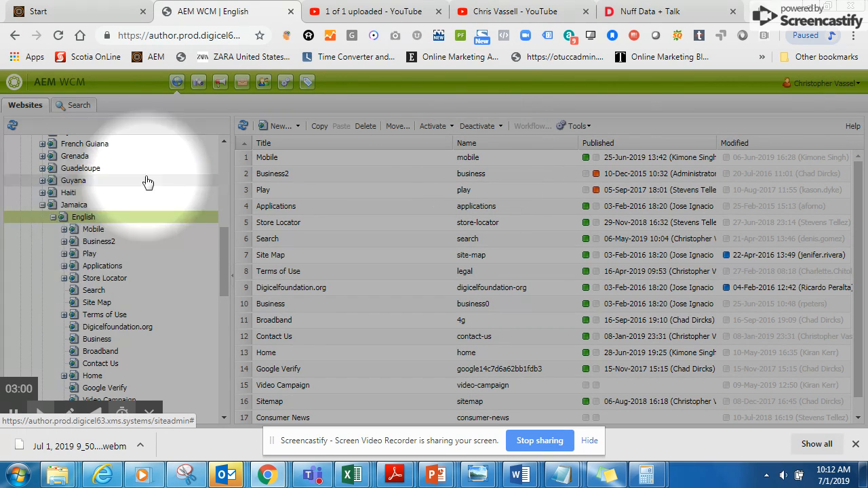
# Step: Open the Mobile branch under Jamaica's English site in AEM, check the Notepad address, and open Plans & Services
pyautogui.click(94, 229)
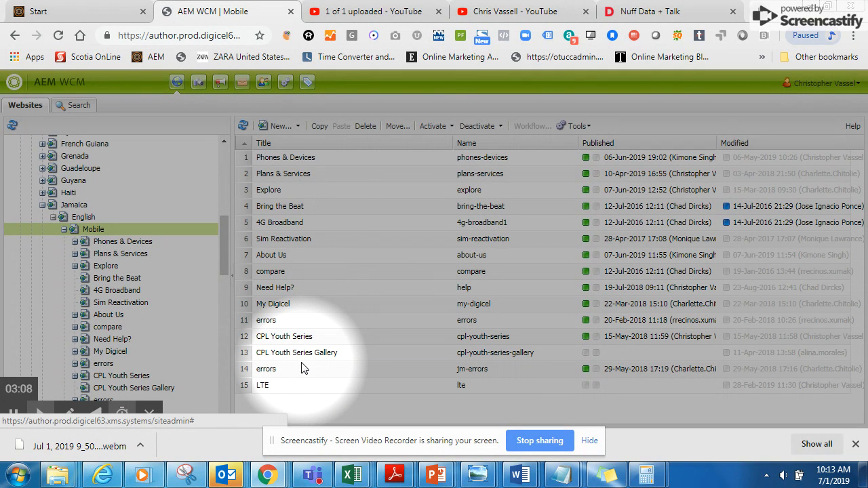
pyautogui.hotkey('alt', 'Tab')
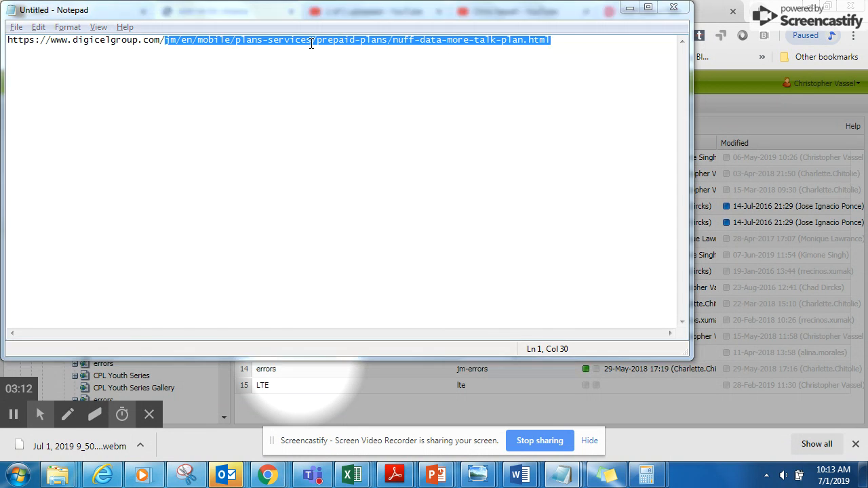
pyautogui.hotkey('alt', 'Tab')
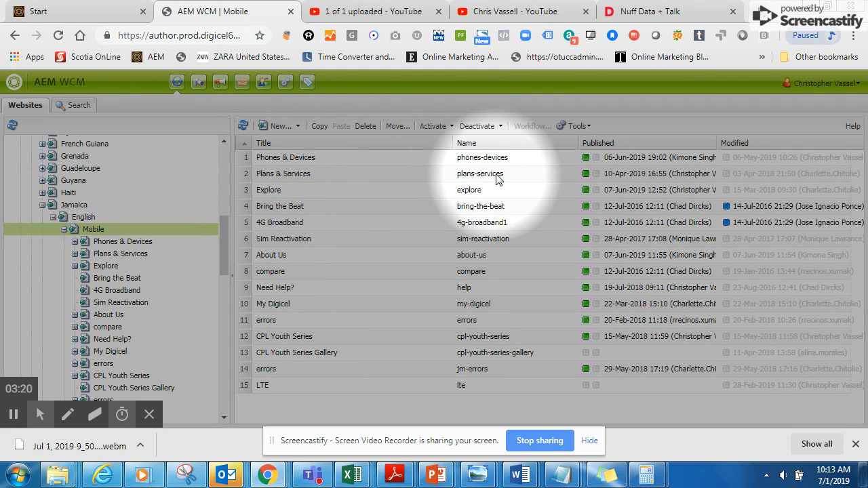
pyautogui.click(115, 253)
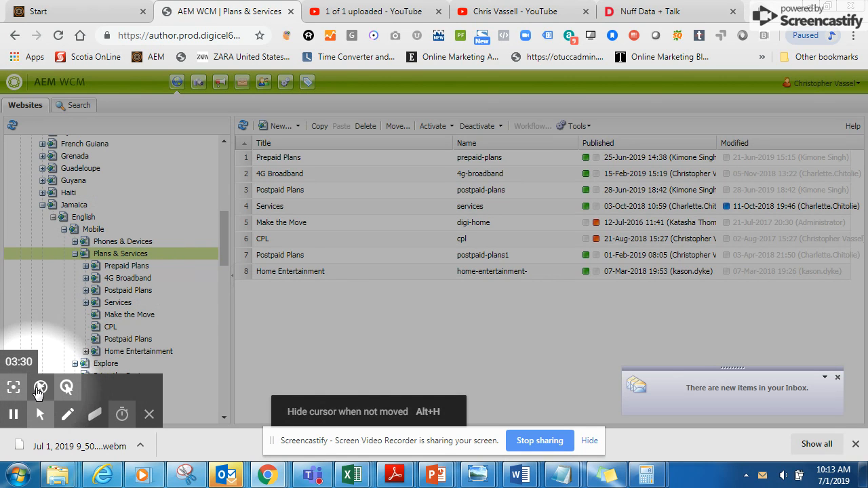
pyautogui.click(13, 387)
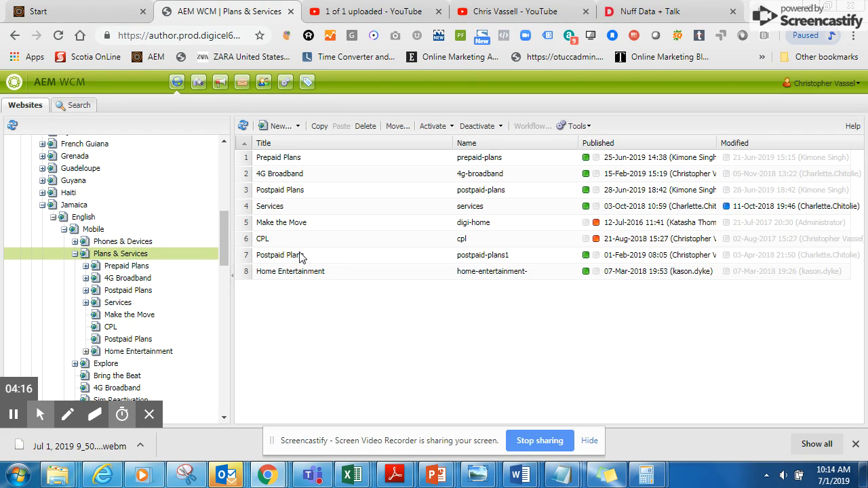
# Step: Check the prepaid-plans part of the Notepad address and open Prepaid Plans under Plans & Services in AEM
pyautogui.hotkey('alt', 'Tab')
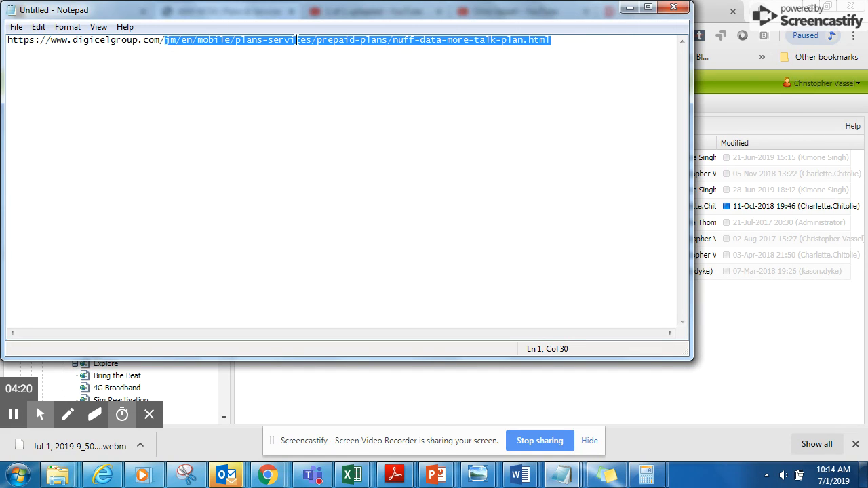
pyautogui.hotkey('alt', 'Tab')
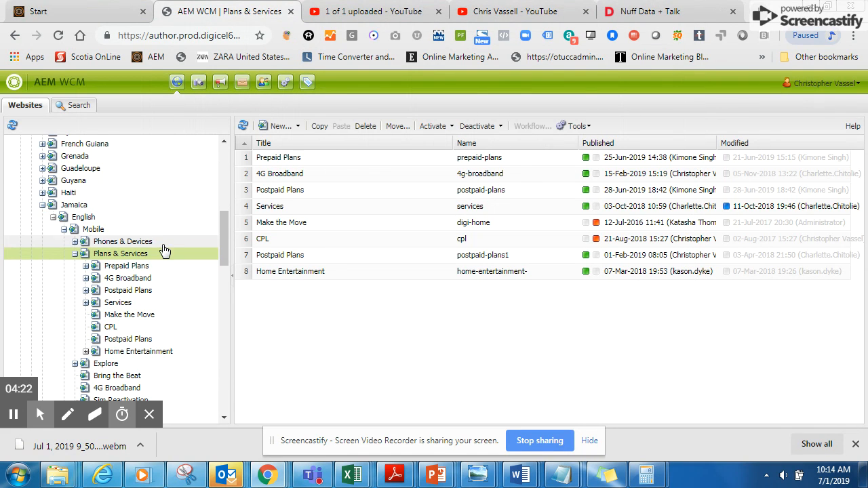
pyautogui.hotkey('alt', 'Tab')
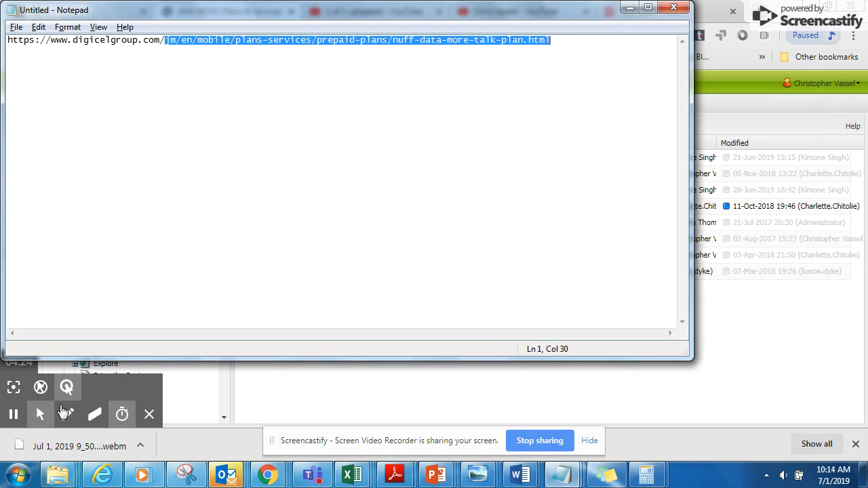
pyautogui.click(13, 388)
pyautogui.hotkey('alt', 'Tab')
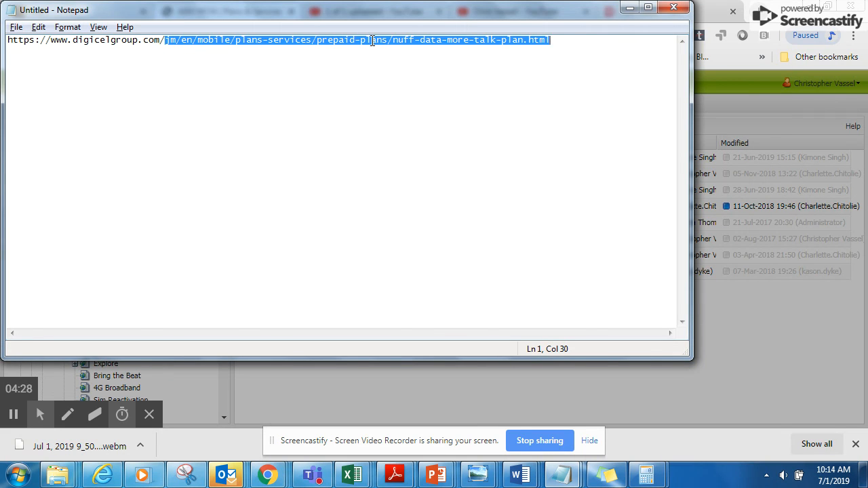
pyautogui.hotkey('alt', 'Tab')
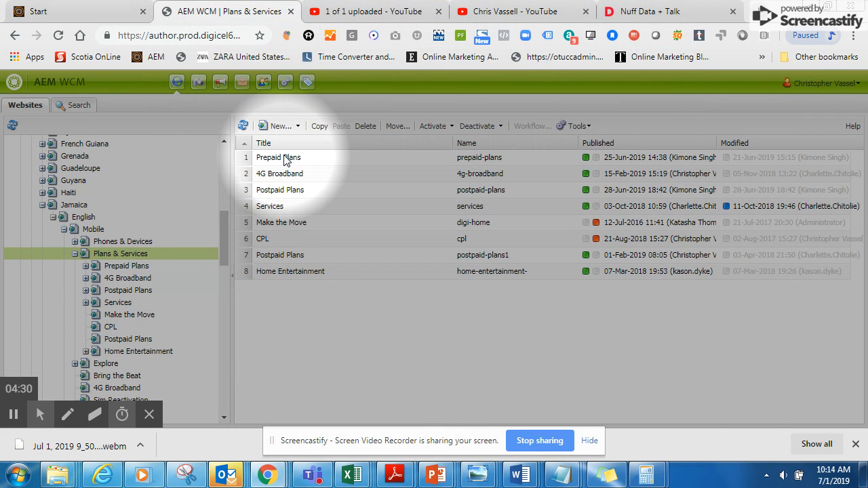
pyautogui.click(141, 266)
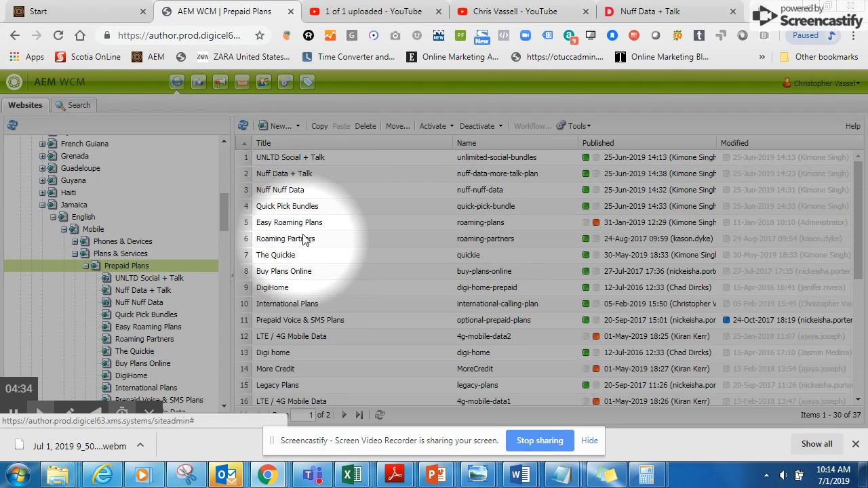
# Step: Match the last part of the Notepad address to the page names in AEM and open the nuff-data-more-talk-plan page
pyautogui.hotkey('alt', 'Tab')
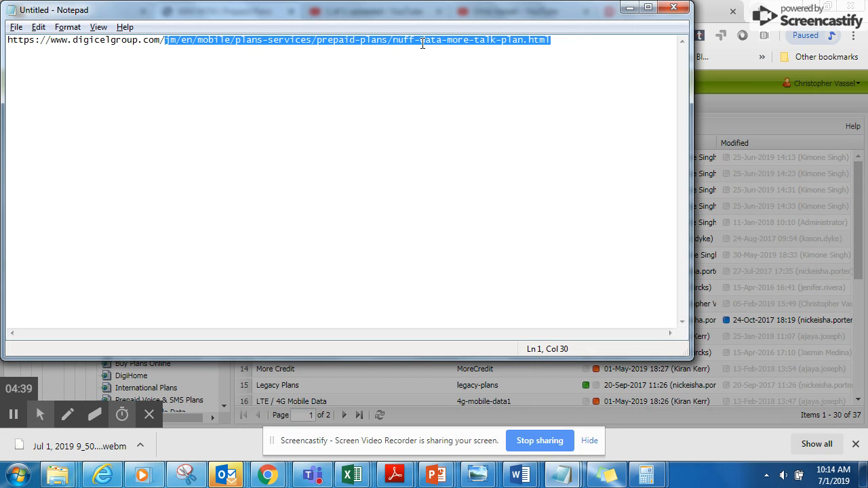
pyautogui.hotkey('alt', 'Tab')
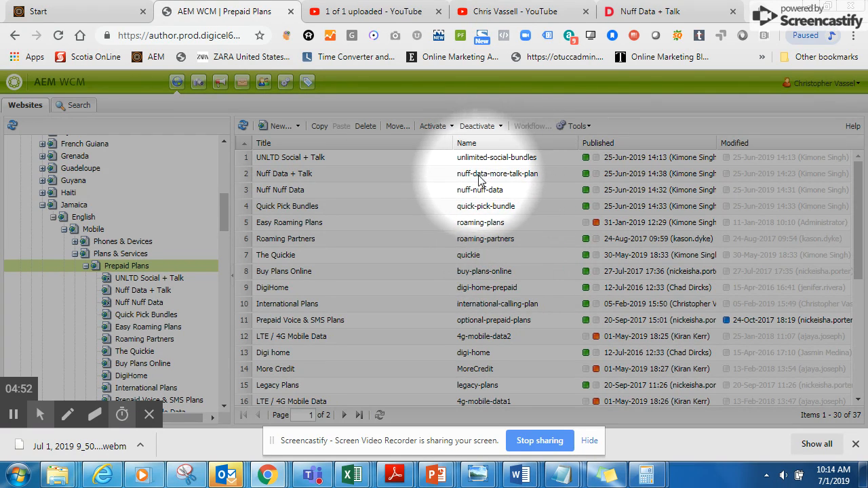
pyautogui.click(365, 173)
pyautogui.click(364, 173)
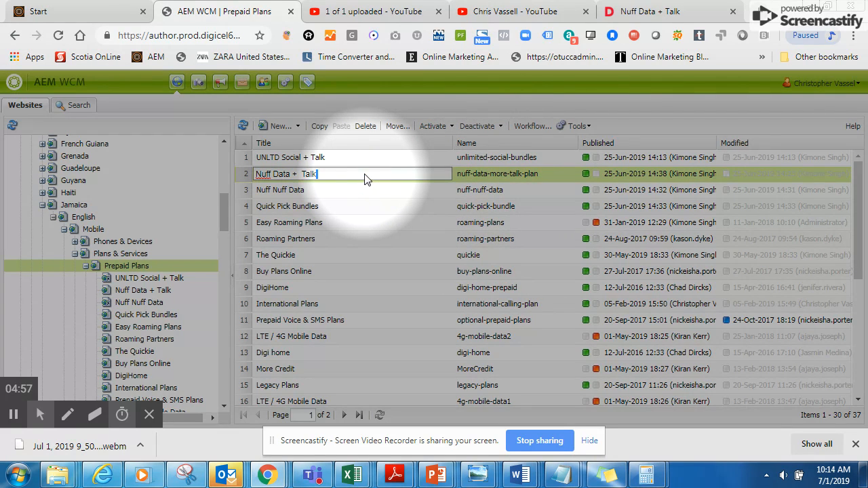
pyautogui.click(405, 210)
pyautogui.doubleClick(464, 175)
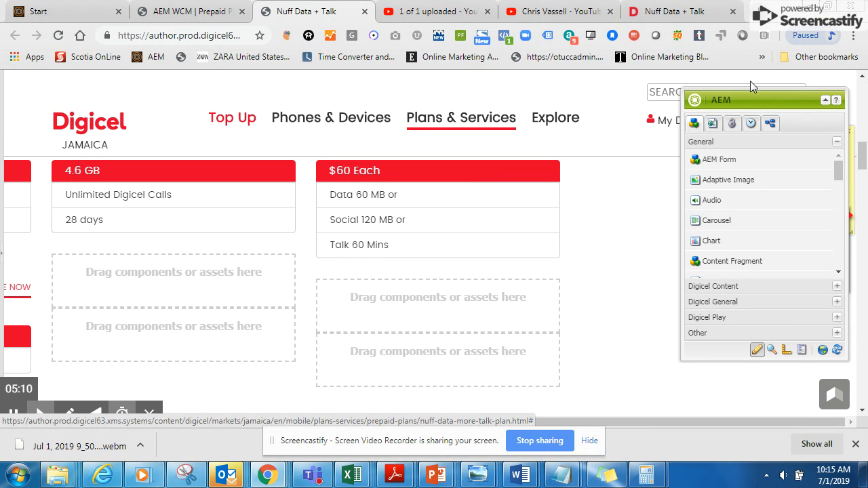
# Step: Look over the Nuff Data + Talk page from its header banner to the plan columns
pyautogui.moveTo(863, 150); pyautogui.dragTo(863, 89)
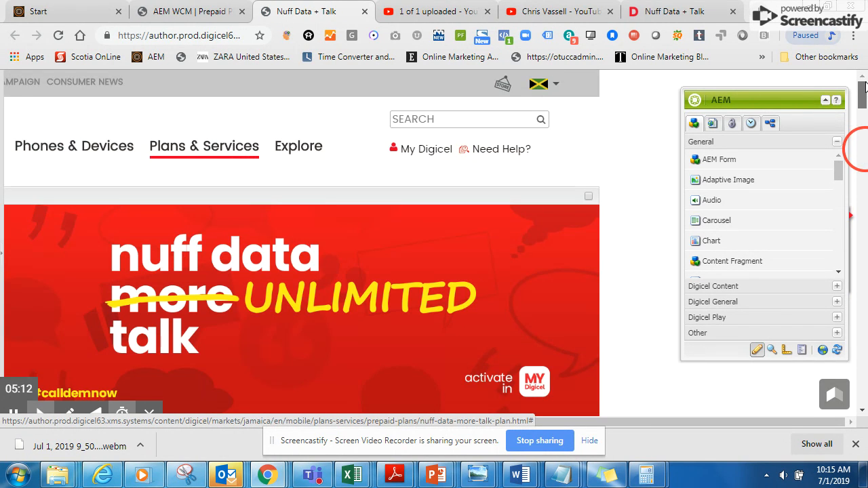
pyautogui.moveTo(655, 424); pyautogui.dragTo(381, 423)
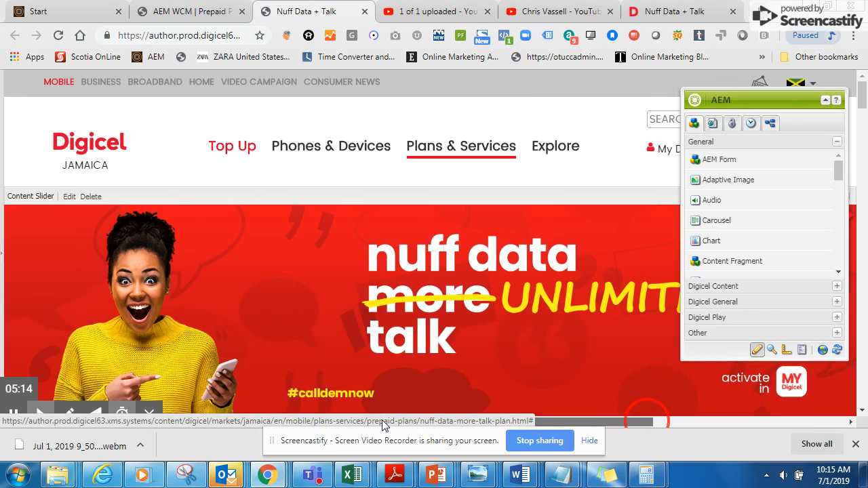
pyautogui.moveTo(863, 91); pyautogui.dragTo(858, 109)
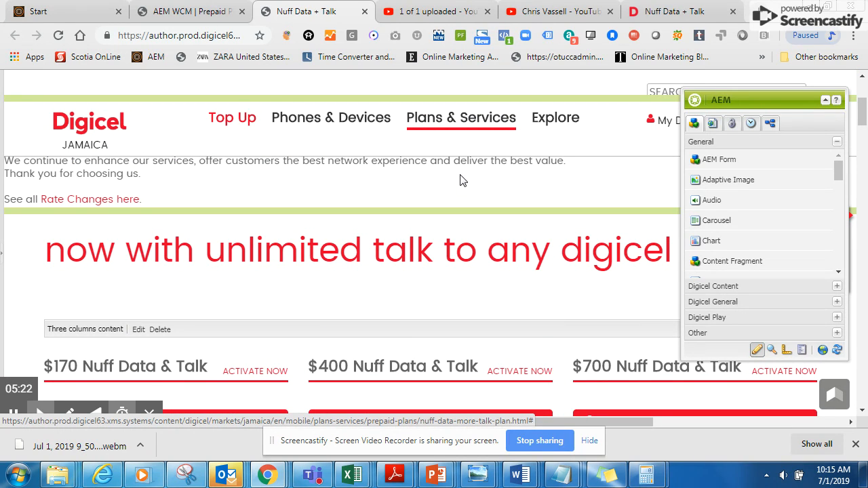
pyautogui.scroll(5, 413, 250)
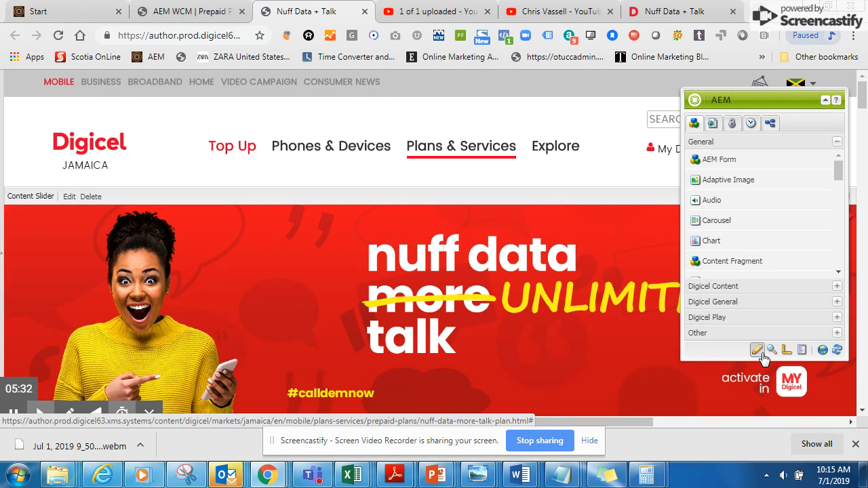
# Step: Collapse the floating AEM sidekick, move it off the page header's country selector, and expand it again
pyautogui.click(826, 100)
pyautogui.moveTo(794, 103); pyautogui.dragTo(636, 117)
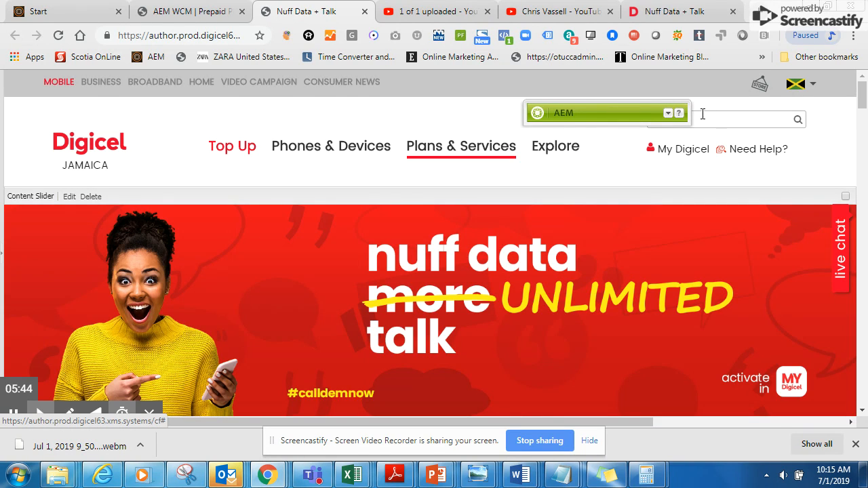
pyautogui.click(668, 115)
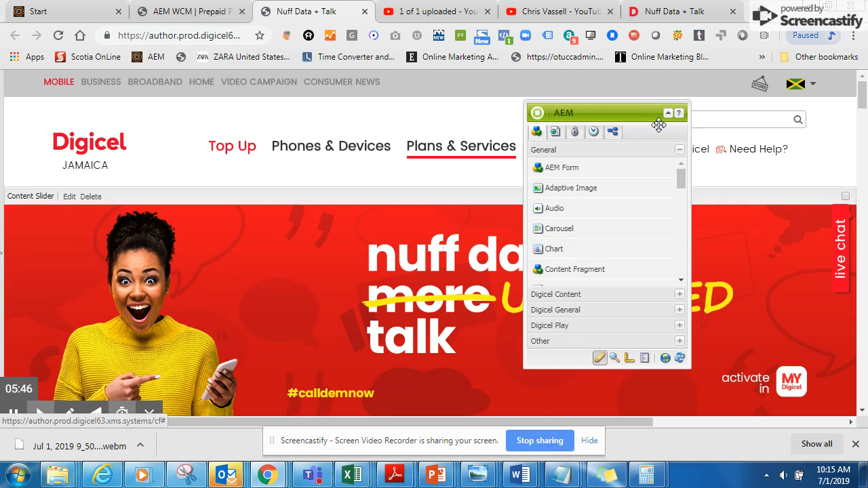
# Step: Review the sidekick's page actions and component groups, collapsing the General group and finishing on the page actions
pyautogui.click(555, 136)
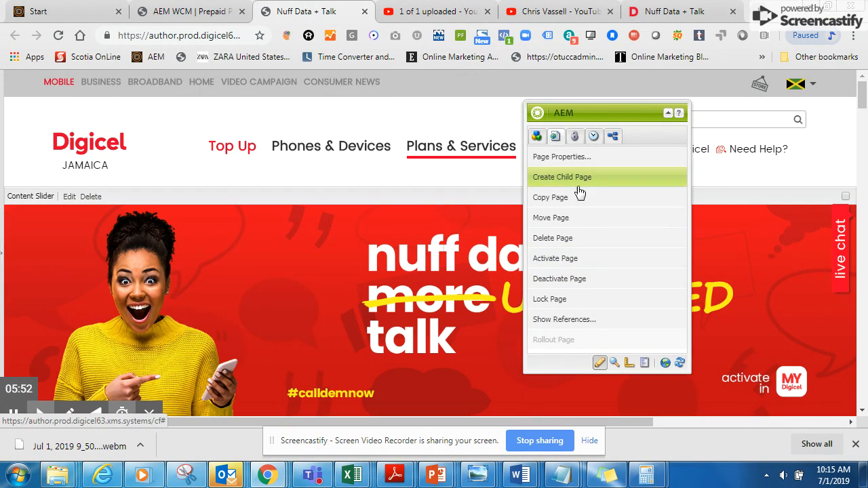
pyautogui.click(539, 138)
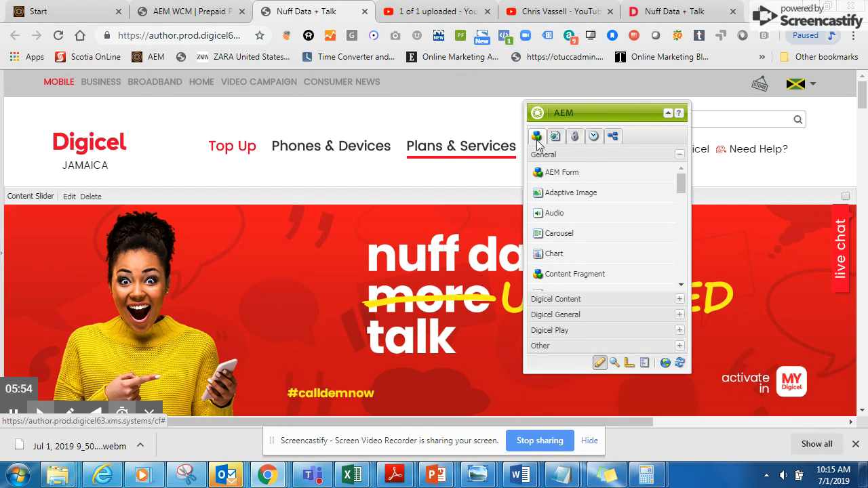
pyautogui.click(679, 154)
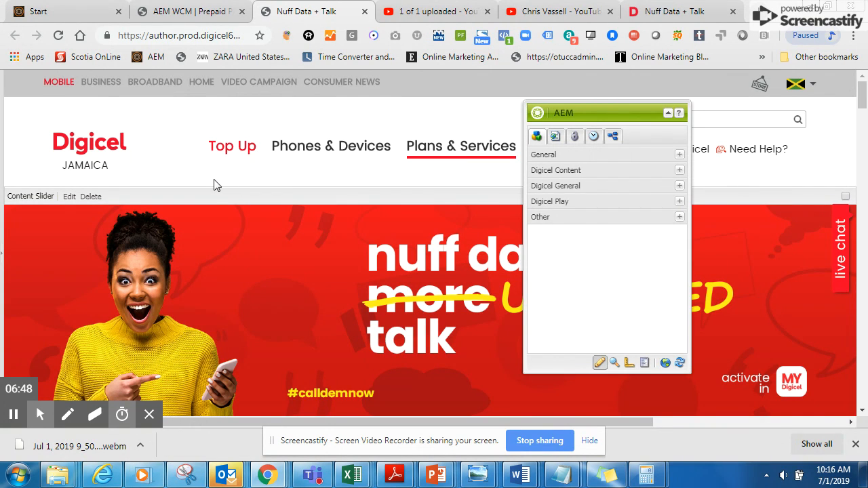
pyautogui.click(536, 138)
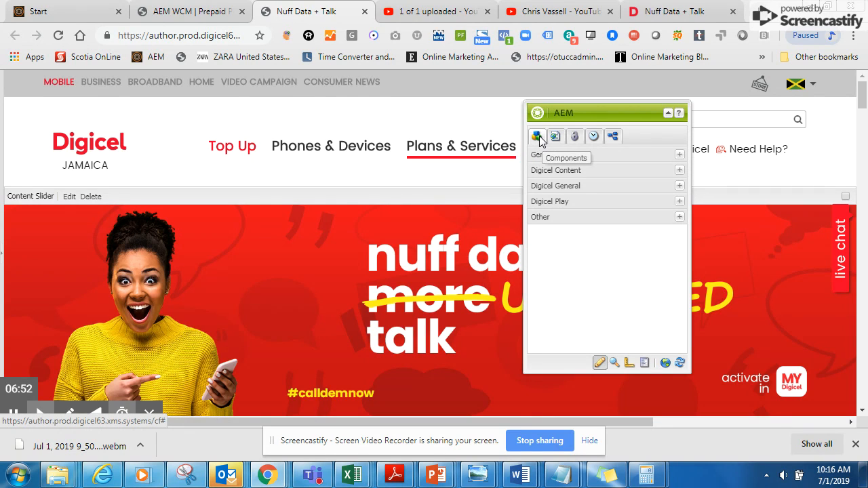
pyautogui.click(555, 137)
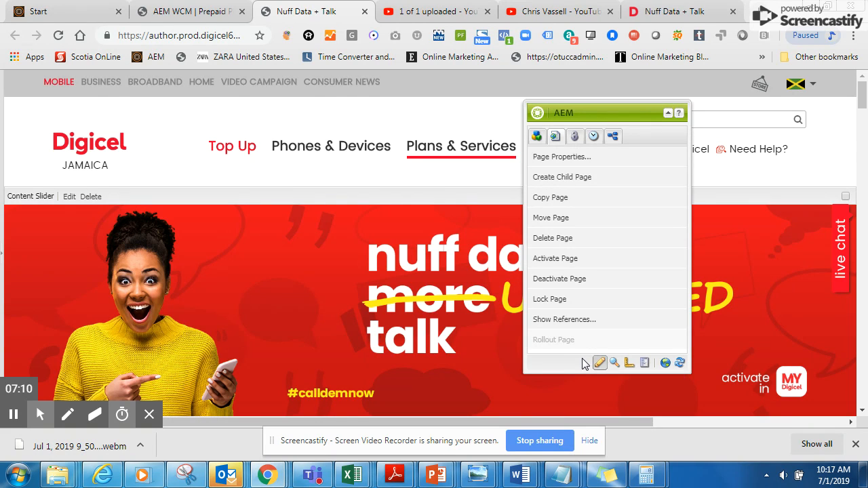
# Step: Inspect the settings of the "now with unlimited talk to any digicel number" title and the 450 MB box's editing options, changing neither
pyautogui.scroll(-5, 394, 253)
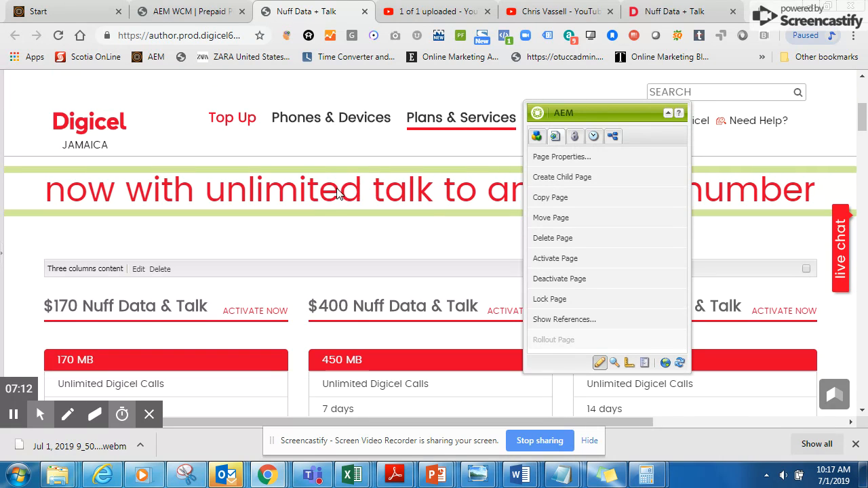
pyautogui.doubleClick(341, 193)
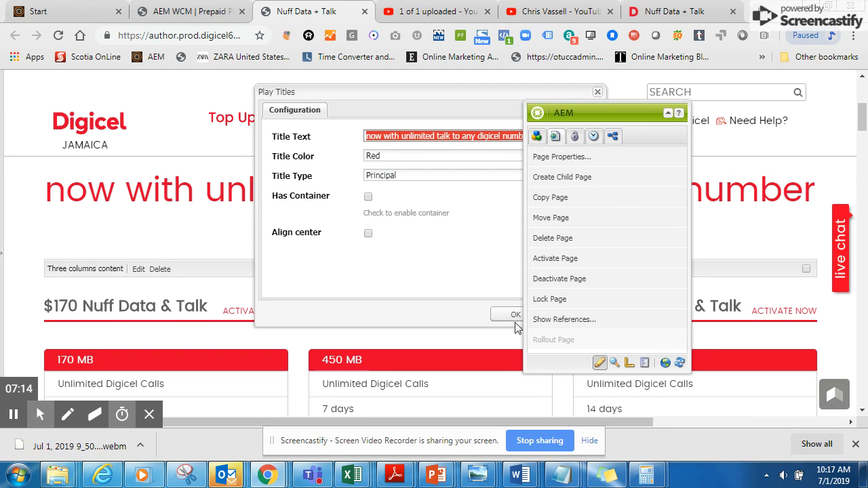
pyautogui.moveTo(597, 113); pyautogui.dragTo(717, 112)
pyautogui.click(563, 314)
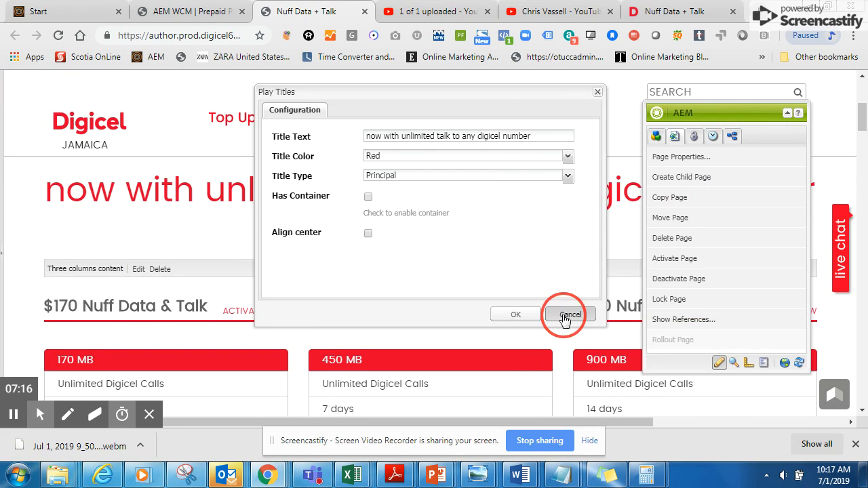
pyautogui.rightClick(452, 375)
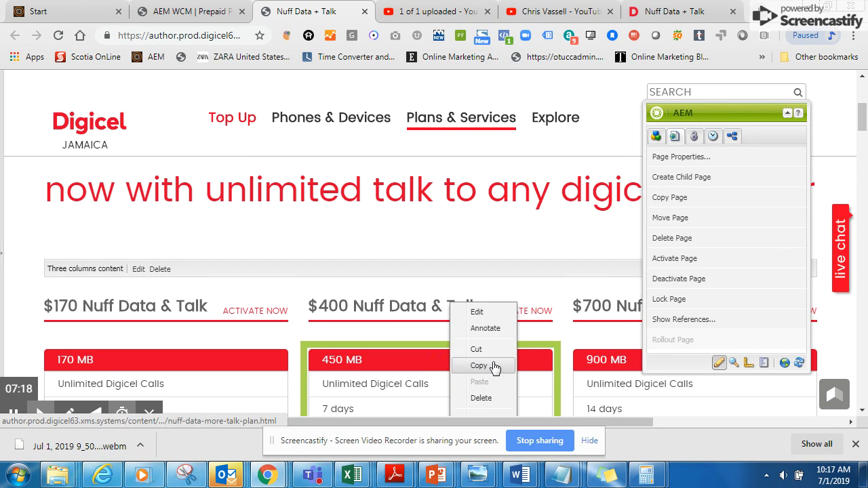
pyautogui.click(561, 343)
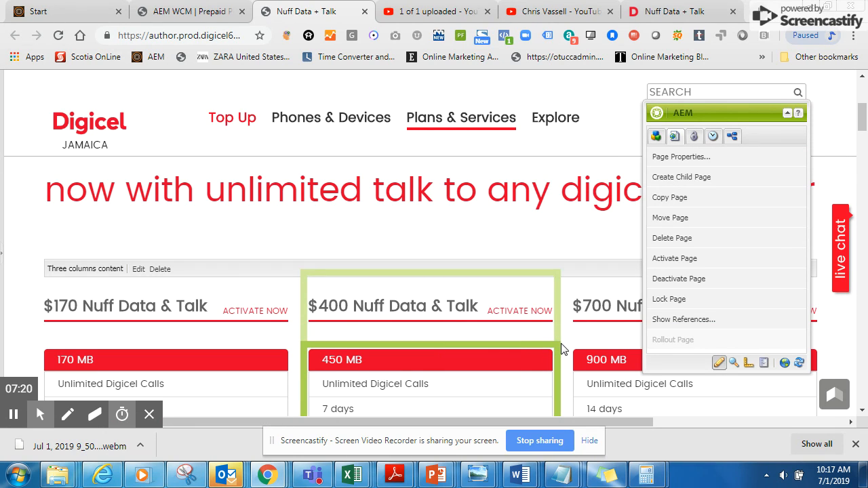
# Step: Switch the page to preview mode and check whether its title and plan boxes still offer editing options
pyautogui.click(735, 365)
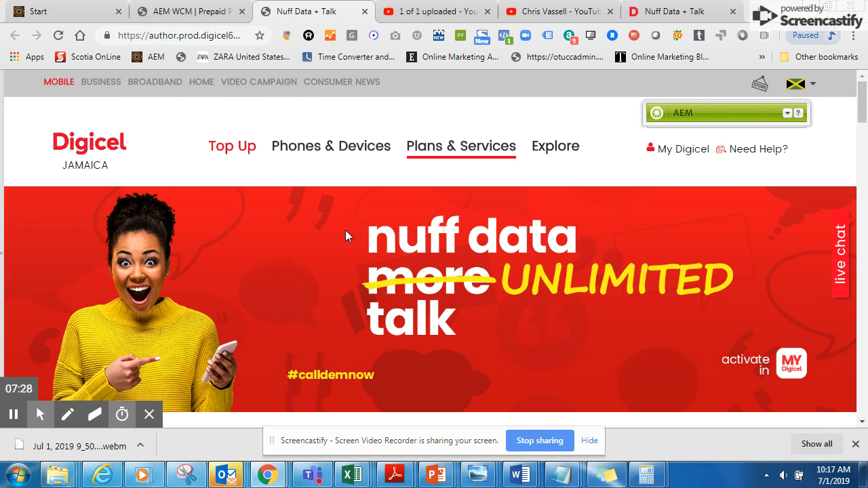
pyautogui.moveTo(391, 148)
pyautogui.scroll(-5, 405, 318)
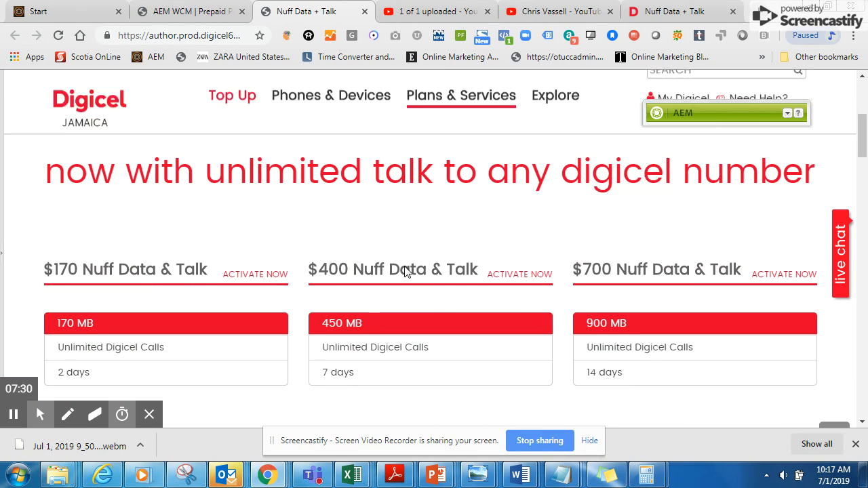
pyautogui.rightClick(429, 310)
pyautogui.scroll(5, 285, 325)
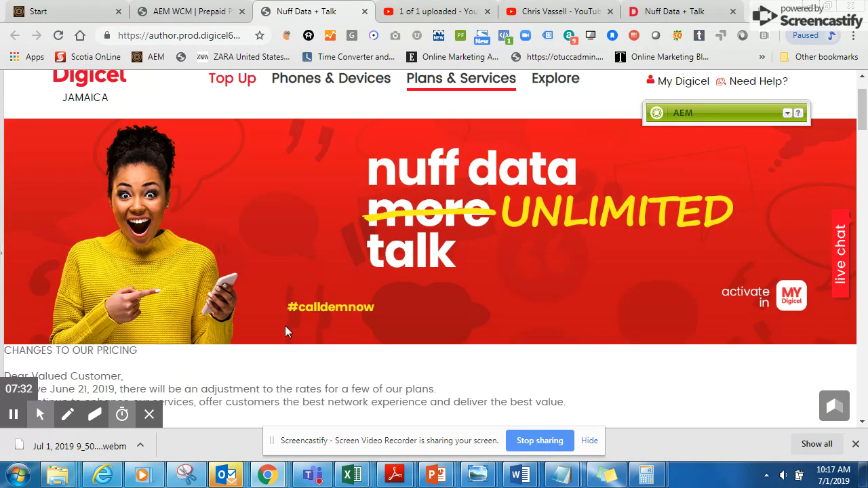
pyautogui.scroll(-5, 258, 292)
pyautogui.rightClick(248, 246)
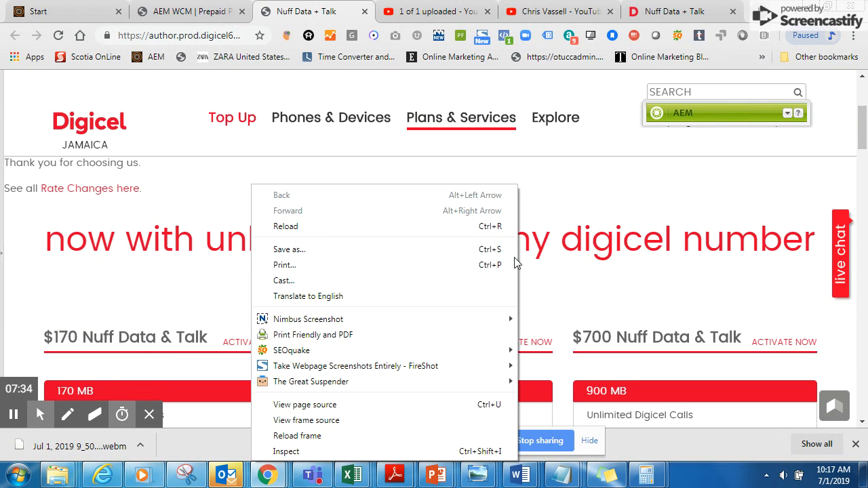
# Step: Look over the previewed page, expand the sidekick, and return the page to edit mode
pyautogui.scroll(-3, 601, 275)
pyautogui.scroll(8, 601, 275)
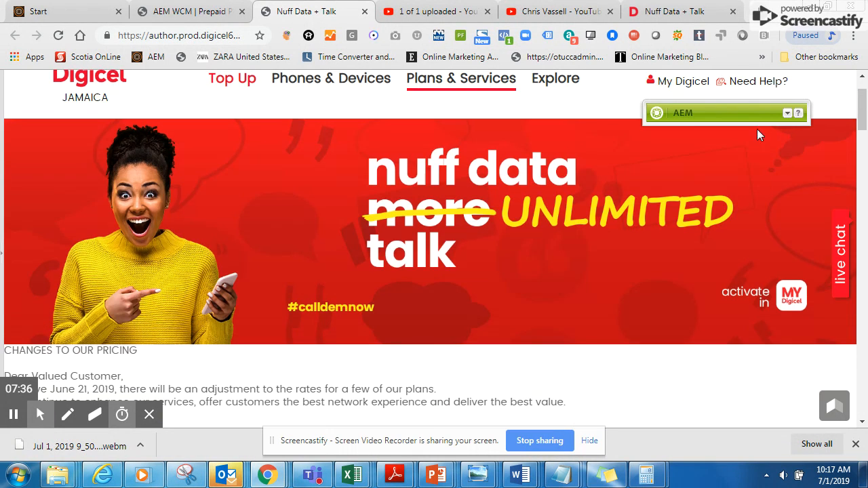
pyautogui.click(787, 114)
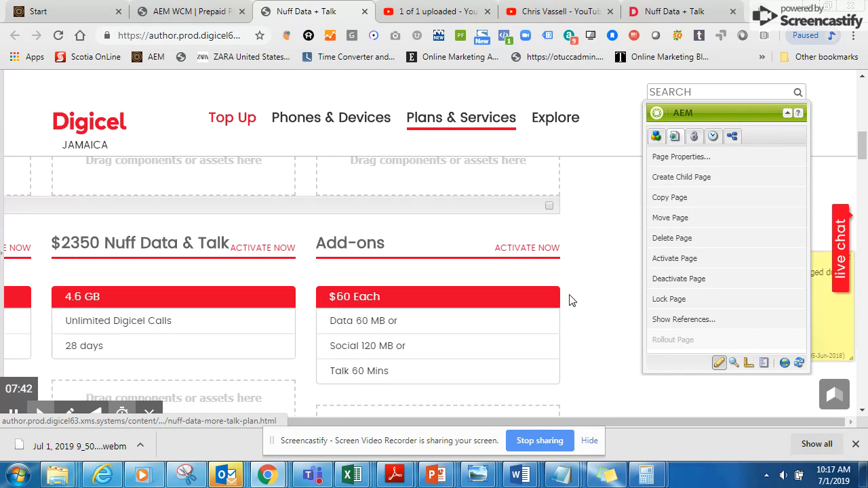
# Step: Switch the page to design mode and look through its plan boxes and add-ons down to the footer
pyautogui.click(747, 367)
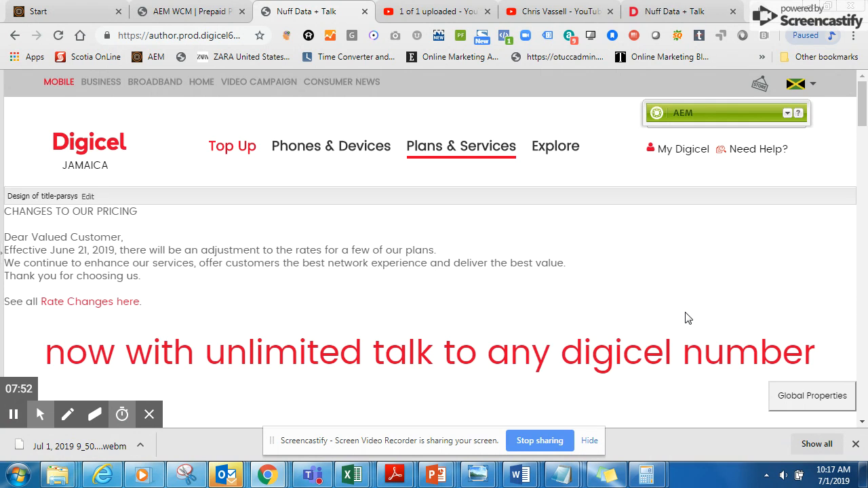
pyautogui.scroll(-5, 687, 318)
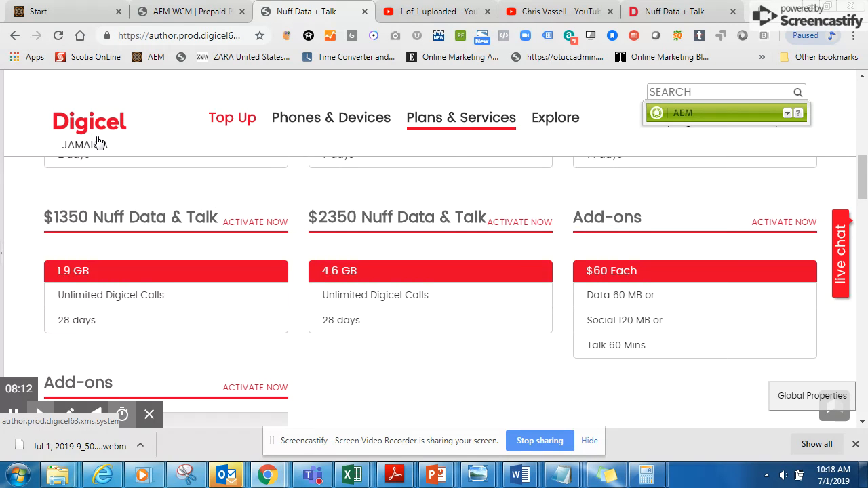
pyautogui.scroll(-8, 558, 219)
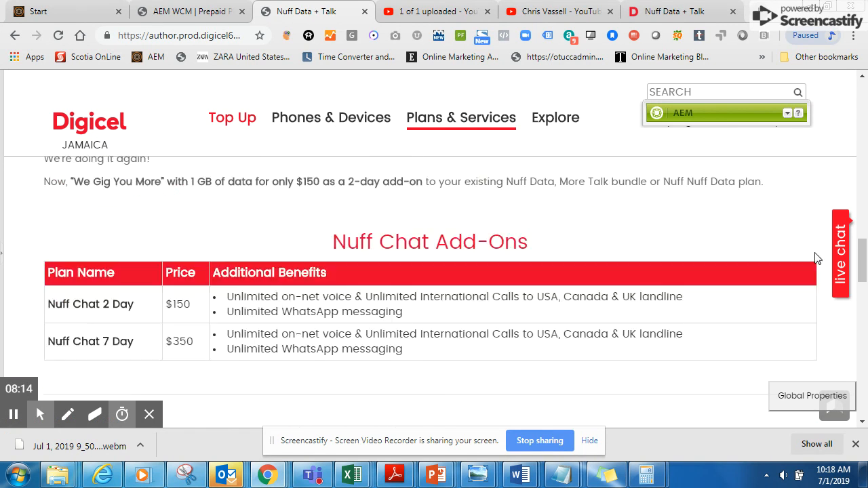
pyautogui.scroll(-5, 817, 257)
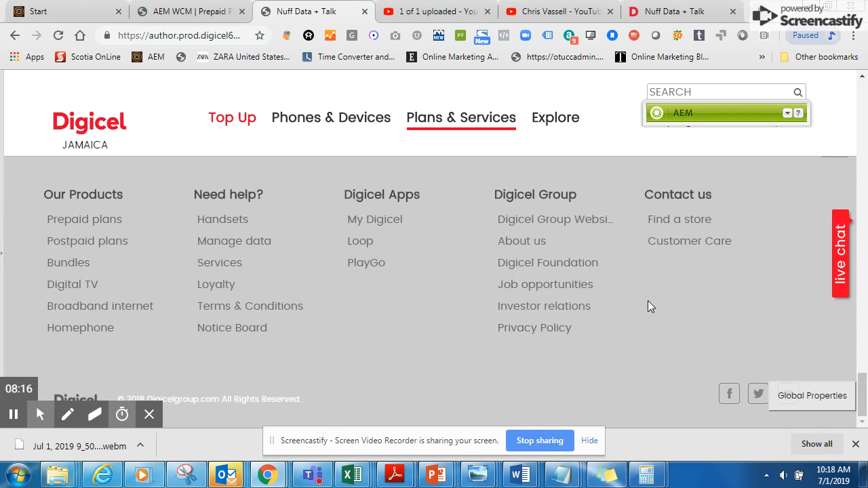
pyautogui.scroll(10, 650, 292)
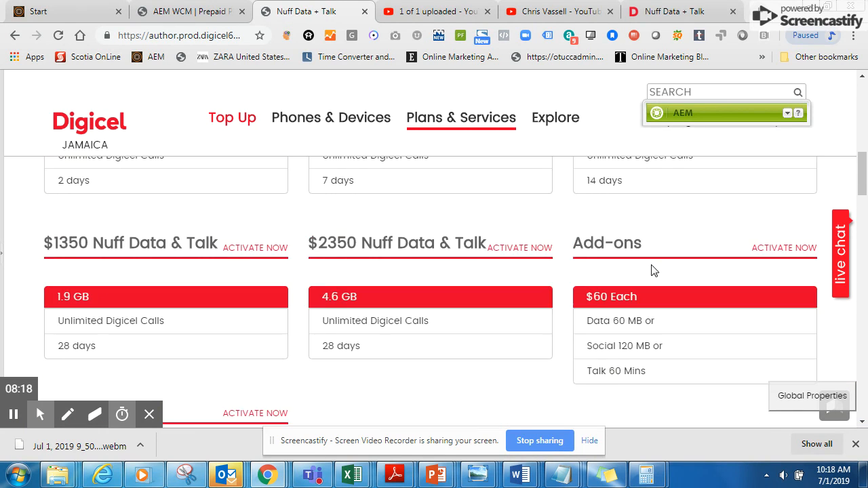
pyautogui.scroll(3, 653, 270)
# Step: Open the Global Properties and review the Footer Logo, Footer Content and Footer Background settings
pyautogui.click(798, 401)
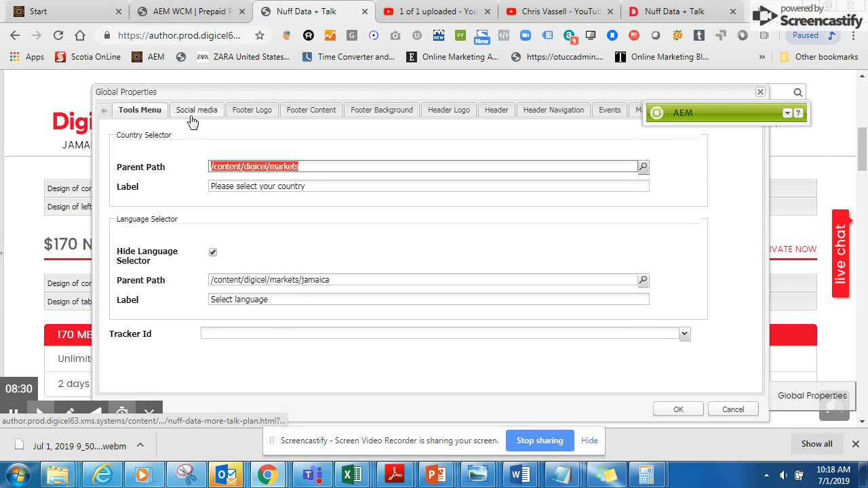
pyautogui.click(251, 110)
pyautogui.click(316, 111)
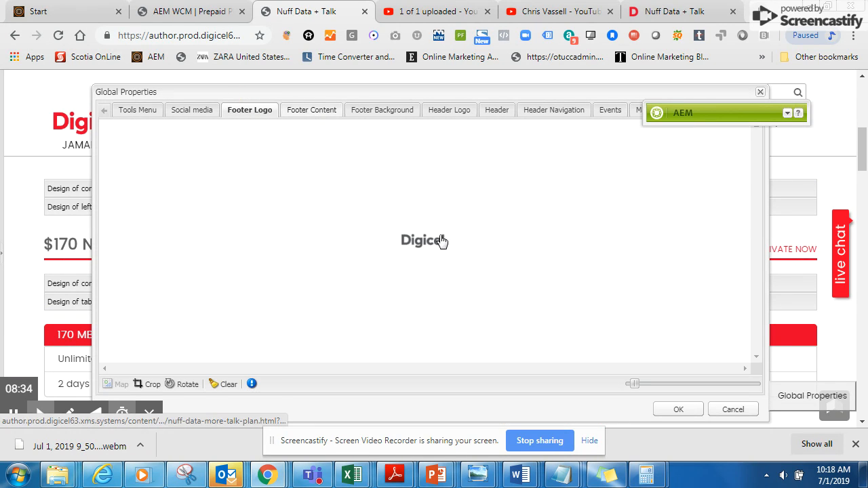
pyautogui.scroll(-10, 348, 246)
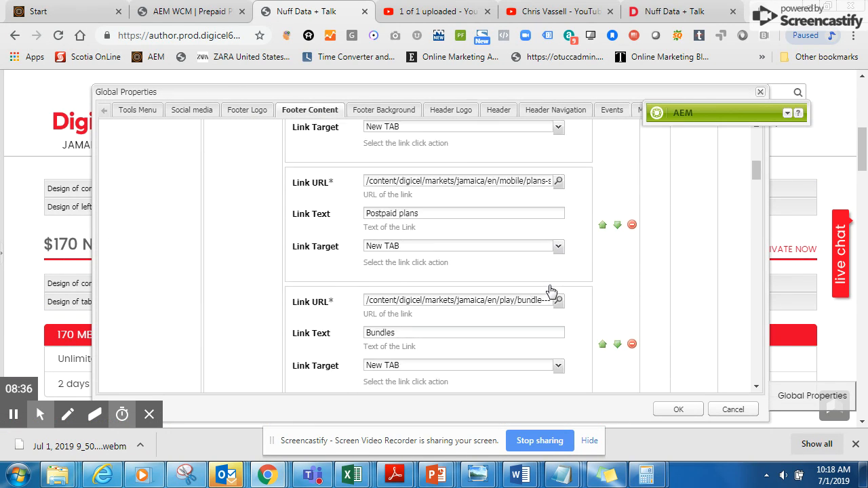
pyautogui.click(387, 111)
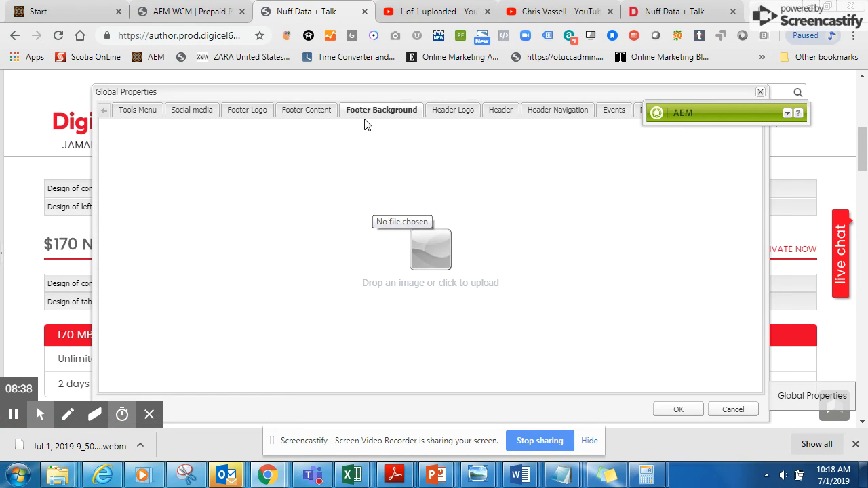
# Step: Review the Header Logo, Header and Header Navigation settings, and close the Global Properties without saving
pyautogui.click(445, 112)
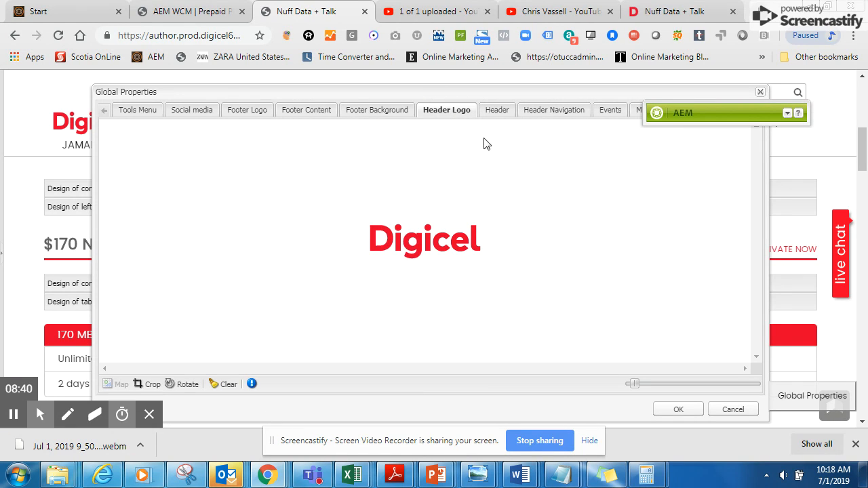
pyautogui.click(497, 110)
pyautogui.scroll(-3, 355, 238)
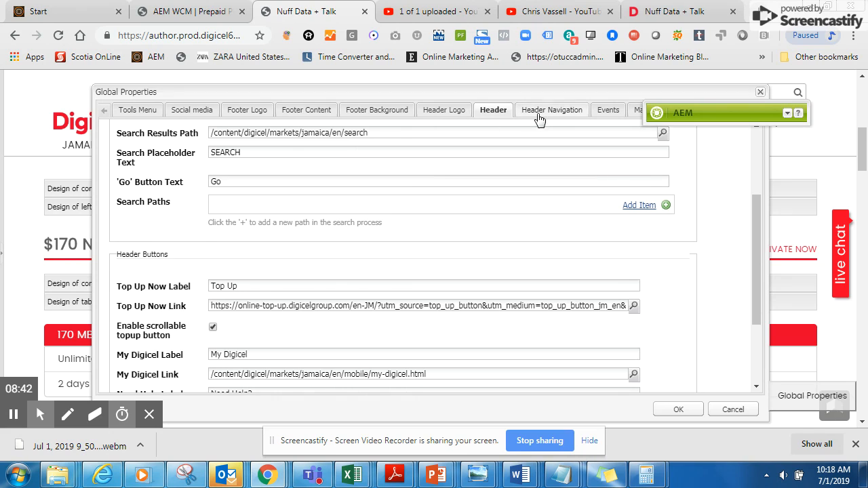
pyautogui.click(540, 111)
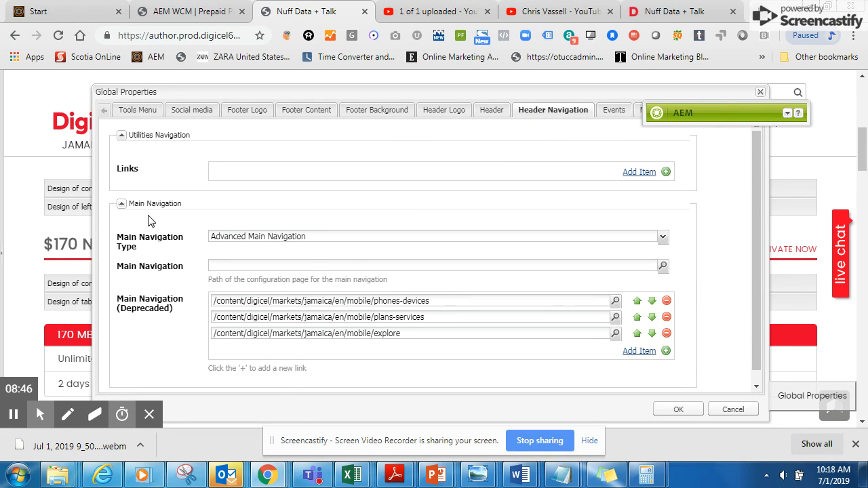
pyautogui.click(721, 411)
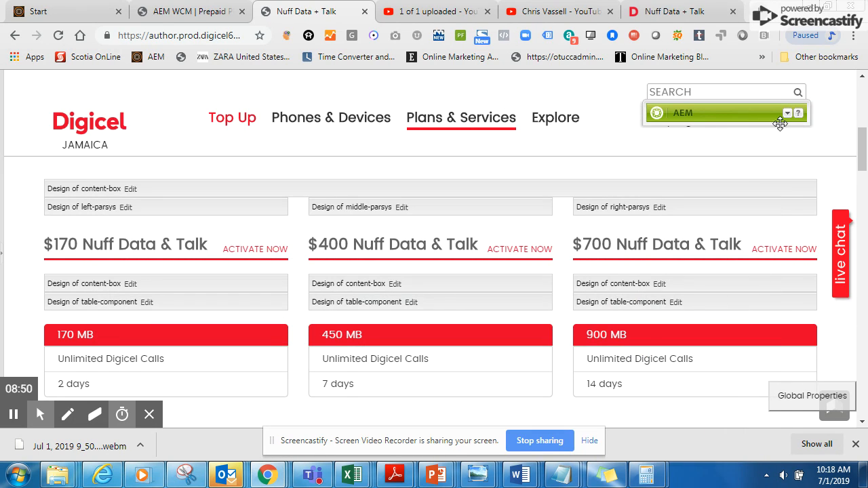
# Step: Expand the sidekick, switch the page back to edit mode, and bring the plan boxes into view
pyautogui.click(786, 115)
pyautogui.click(786, 115)
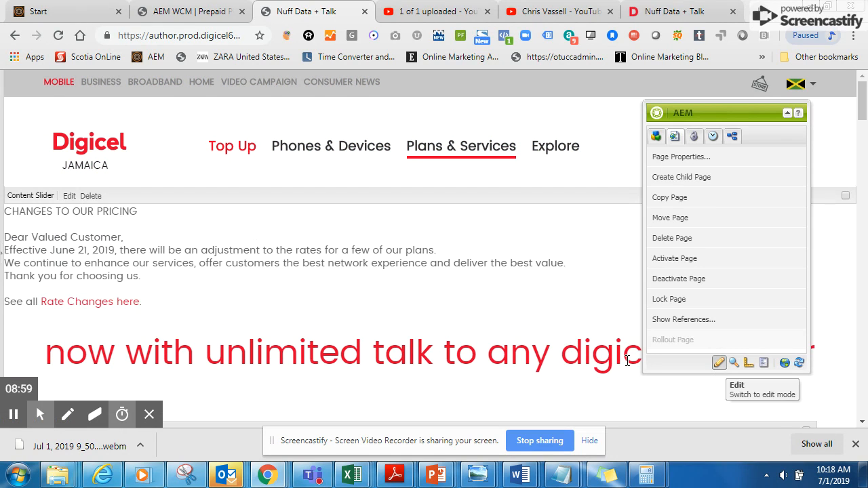
pyautogui.scroll(-5, 306, 310)
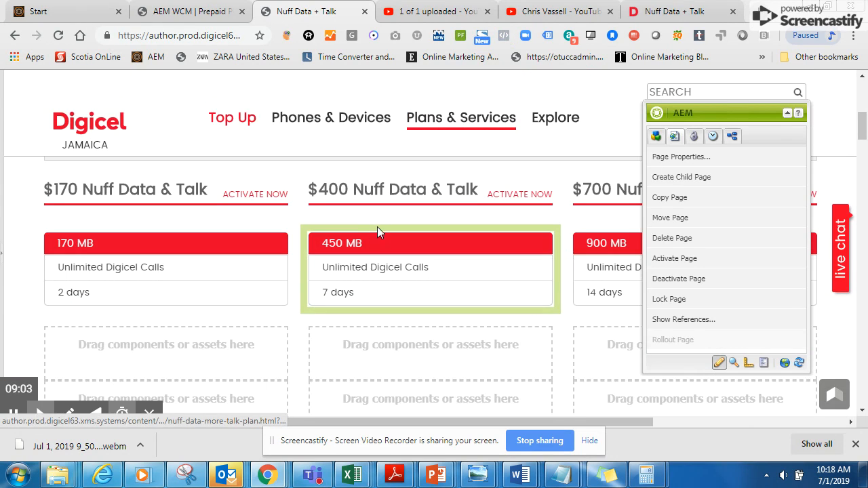